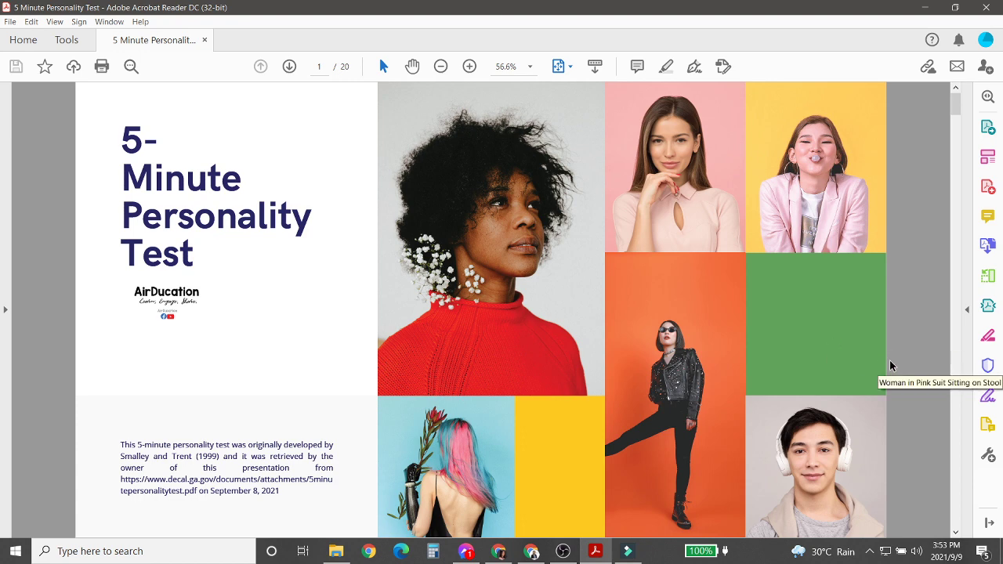
# - Go to page 2 of the 5 Minute Personality Test PDF, the Background page
pyautogui.click(289, 66)
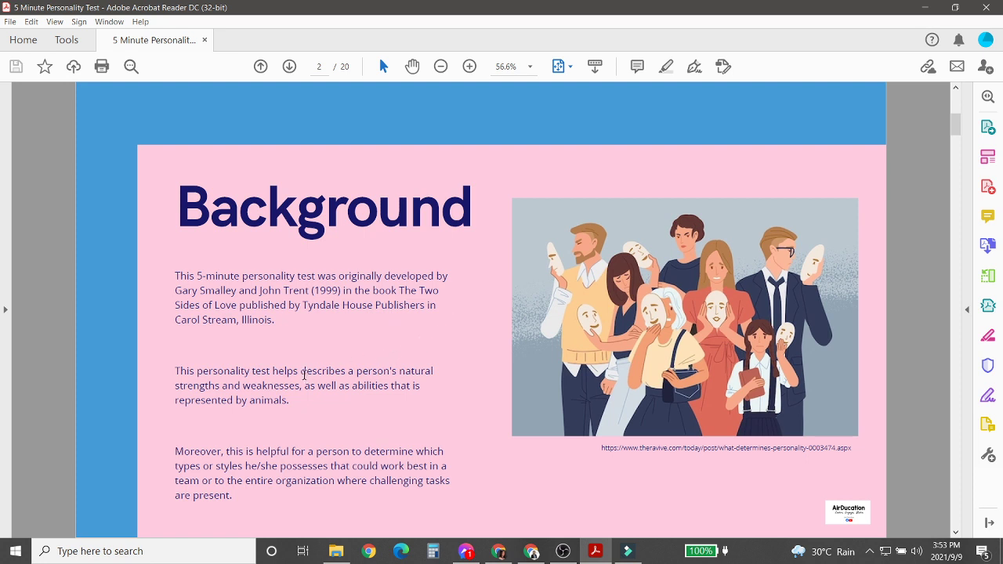
# - Highlight and then deselect phrases in the Background page's second paragraph
pyautogui.moveTo(302, 375); pyautogui.dragTo(434, 374)
pyautogui.moveTo(174, 385); pyautogui.dragTo(413, 390)
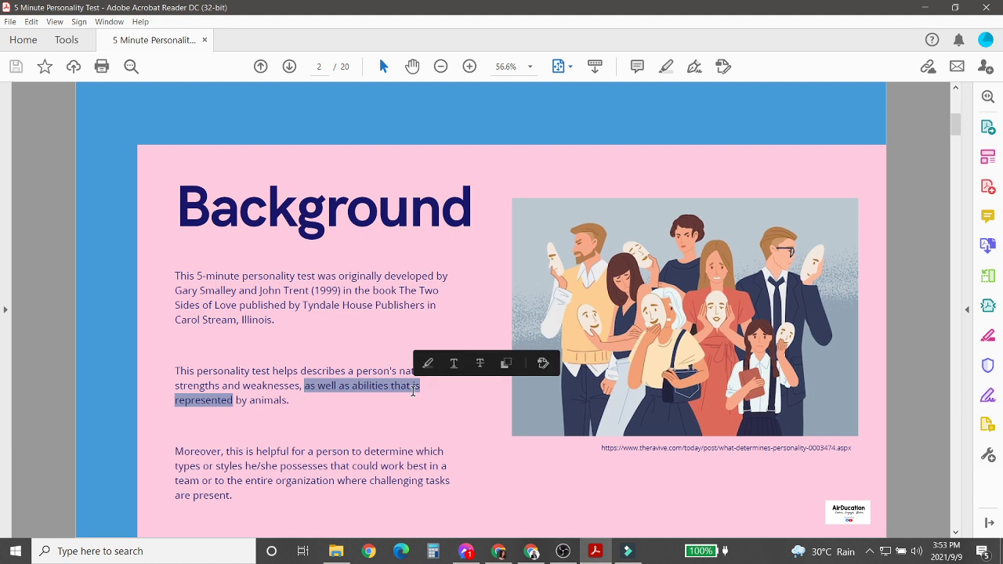
pyautogui.click(179, 403)
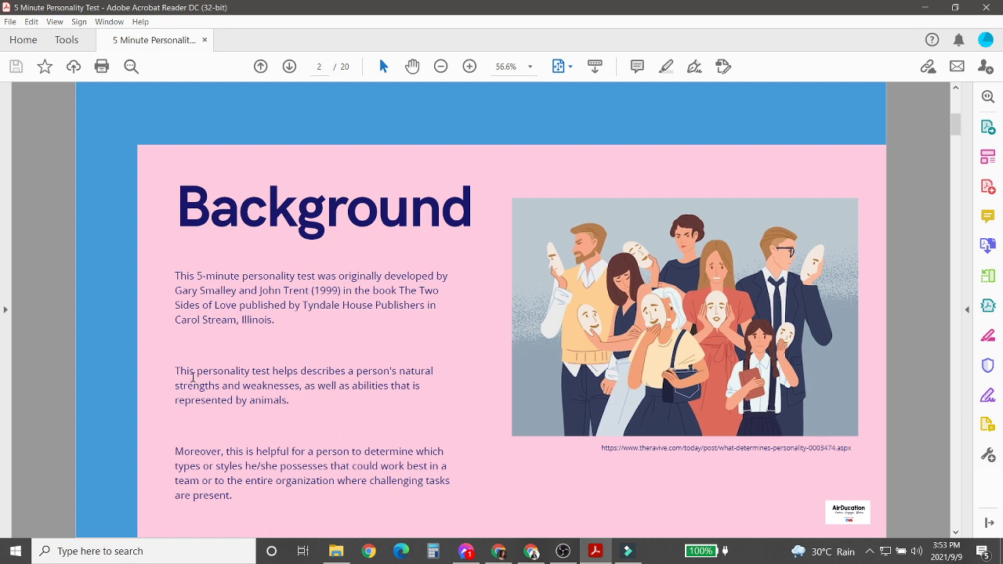
# - Highlight 'for a person to determine which types or styles he/she possesses', then switch to Chrome
pyautogui.moveTo(291, 452); pyautogui.dragTo(420, 459)
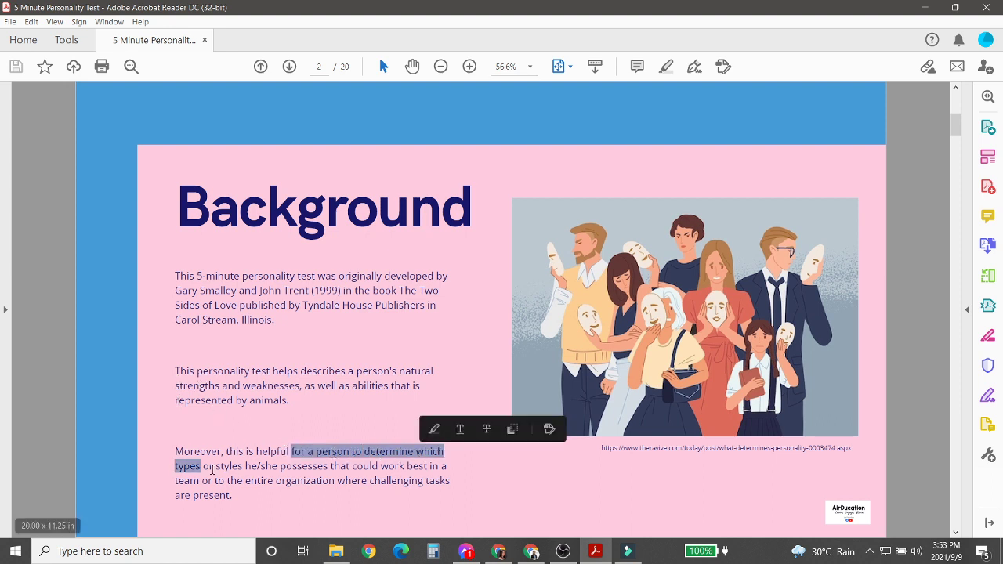
pyautogui.click(222, 468)
pyautogui.moveTo(221, 468); pyautogui.dragTo(328, 469)
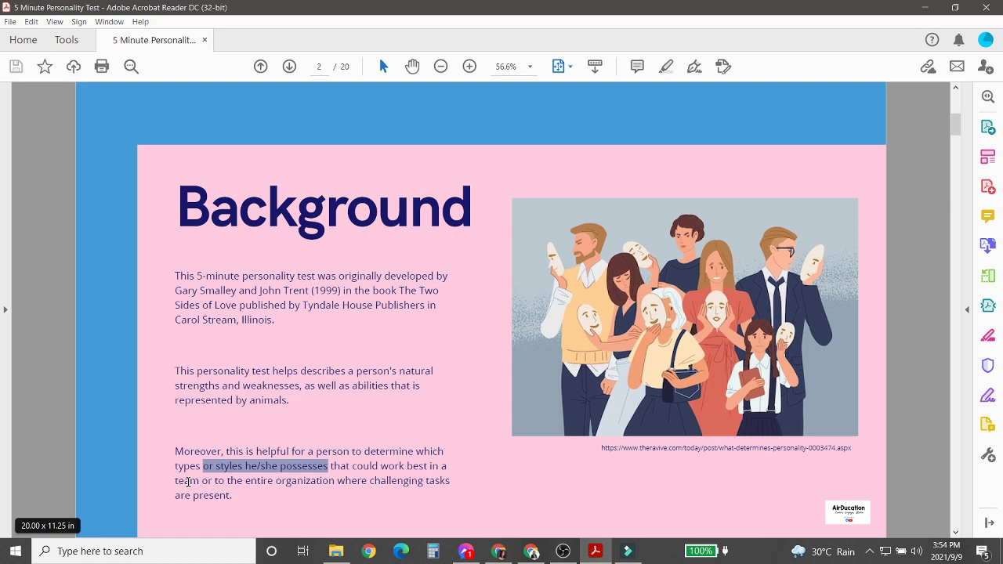
pyautogui.click(425, 492)
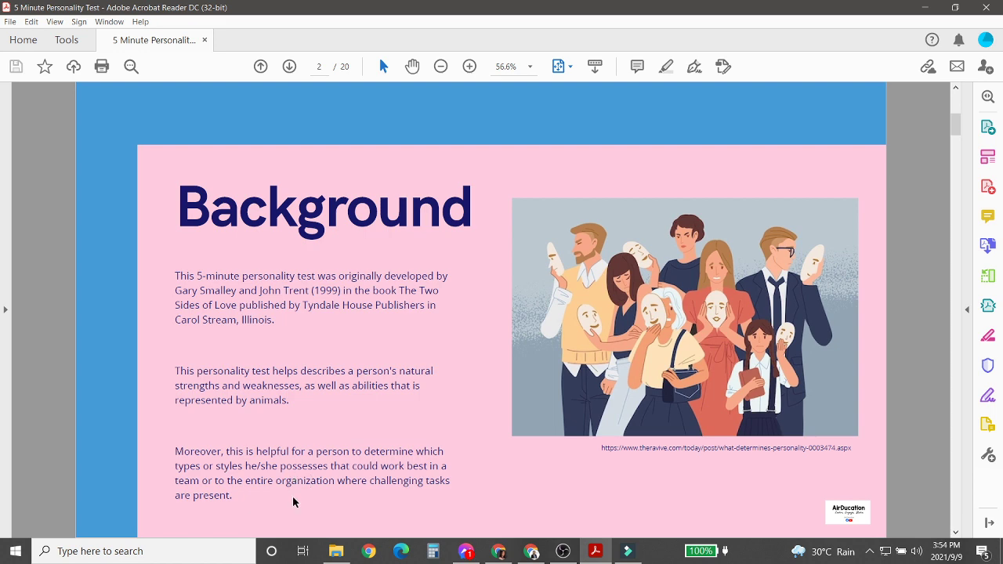
pyautogui.click(530, 552)
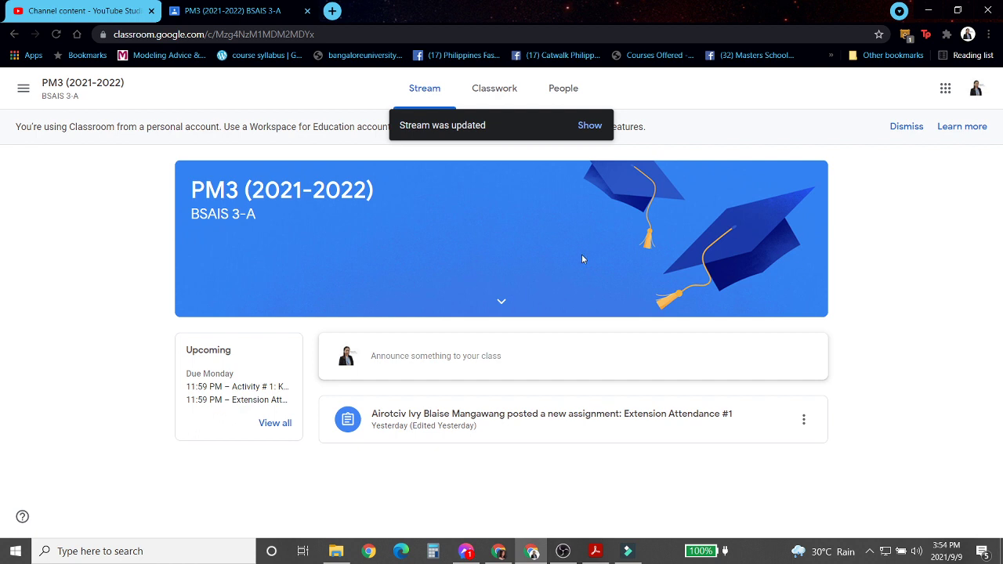
# - Open Classwork and expand the Activity # 1: Know Your Personality post
pyautogui.click(502, 94)
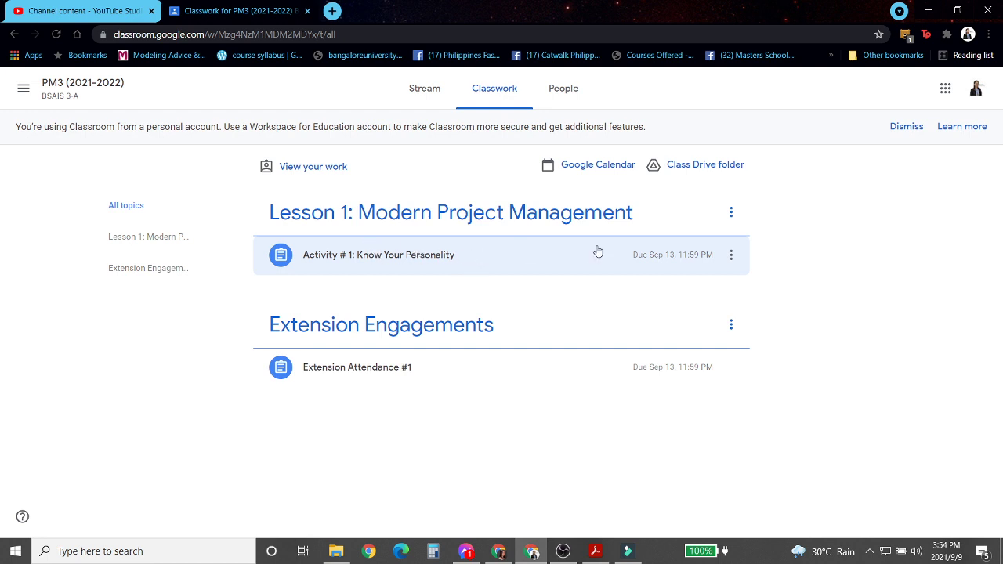
pyautogui.click(504, 255)
pyautogui.scroll(-2, 500, 351)
pyautogui.scroll(2, 500, 350)
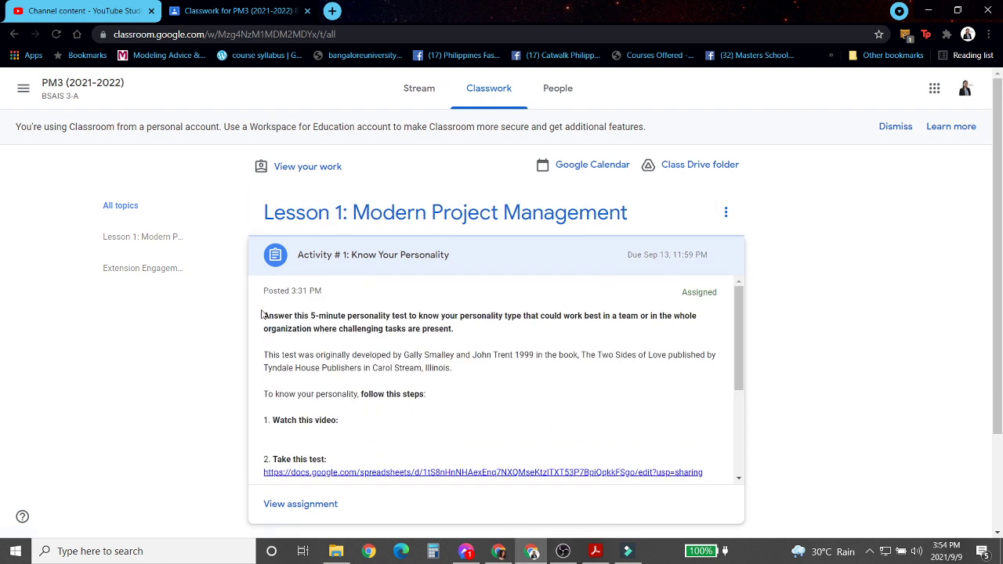
# - Highlight and scroll through the activity's description
pyautogui.keyDown('shift'); pyautogui.click(337, 421); pyautogui.keyUp('shift')
pyautogui.click(425, 374)
pyautogui.scroll(-3, 426, 375)
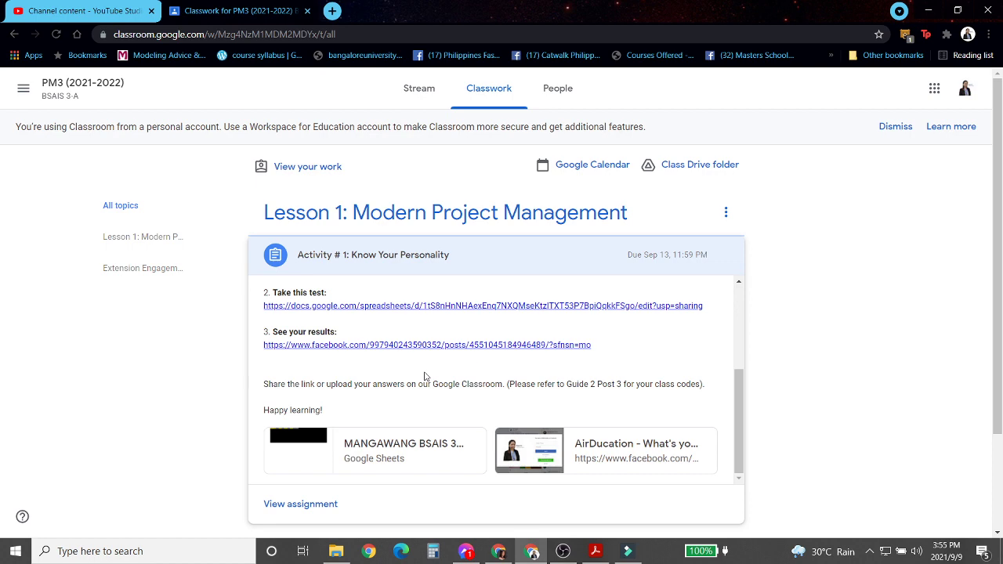
pyautogui.scroll(5, 425, 376)
pyautogui.scroll(-1, 426, 376)
pyautogui.scroll(2, 391, 342)
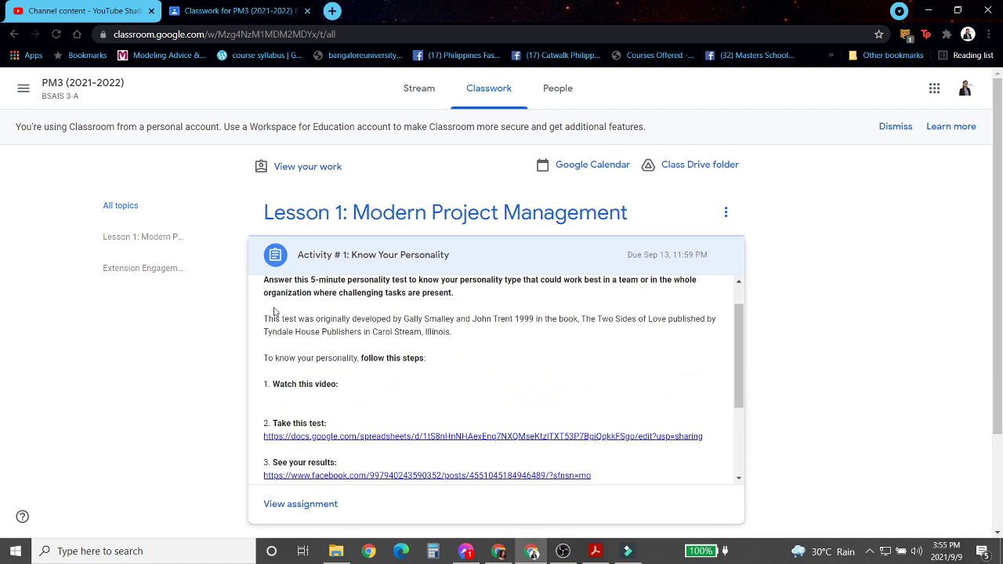
pyautogui.scroll(-1, 329, 344)
pyautogui.scroll(2, 326, 326)
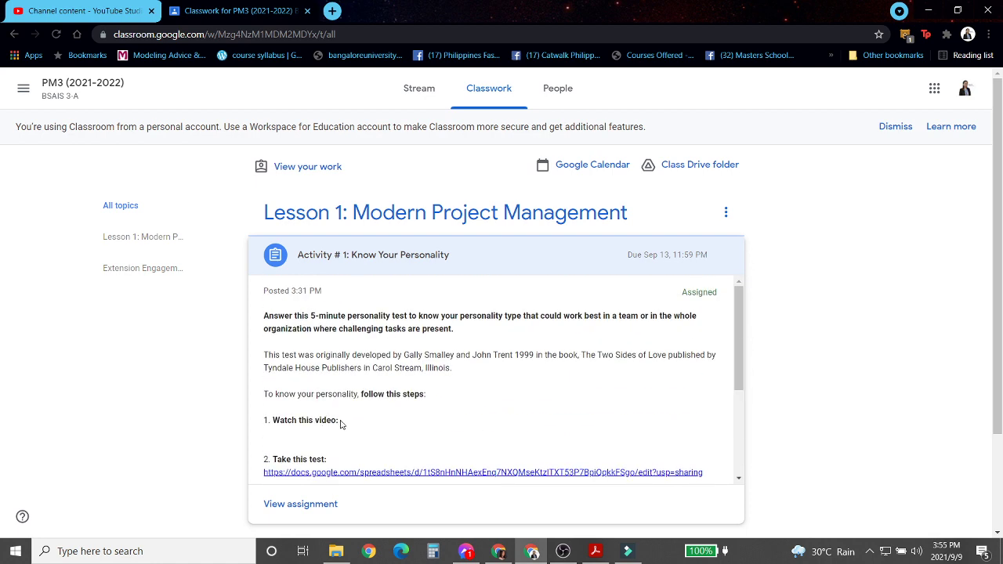
# - Highlight 'Watch this video:' and the sharing-link line, then view the full assignment page
pyautogui.moveTo(341, 424); pyautogui.dragTo(275, 418)
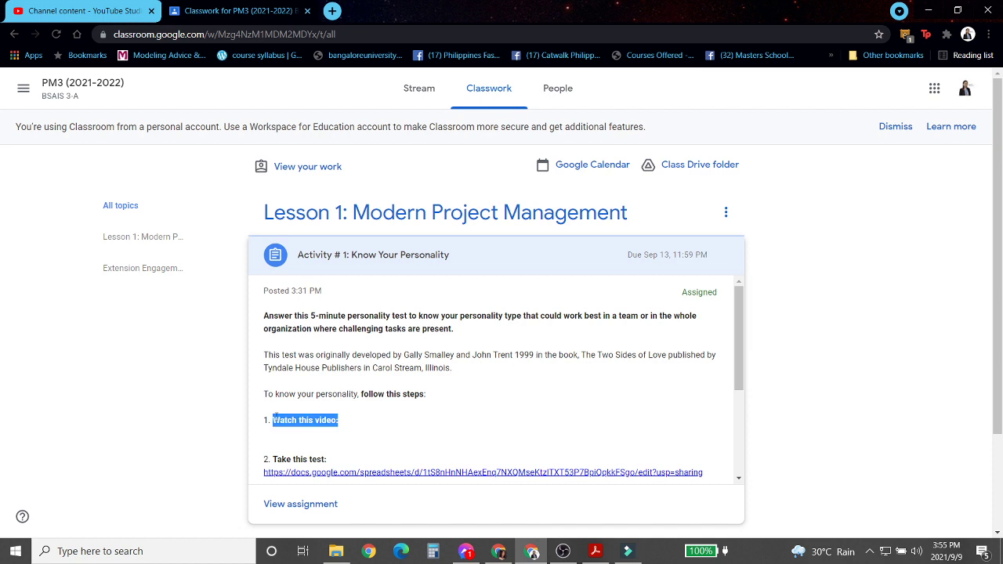
pyautogui.click(375, 424)
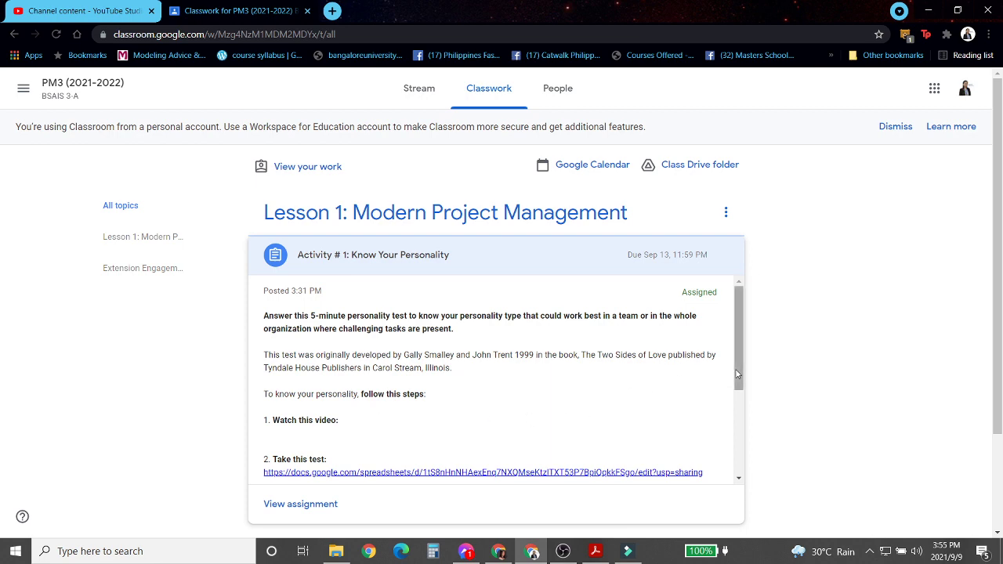
pyautogui.scroll(-3, 736, 380)
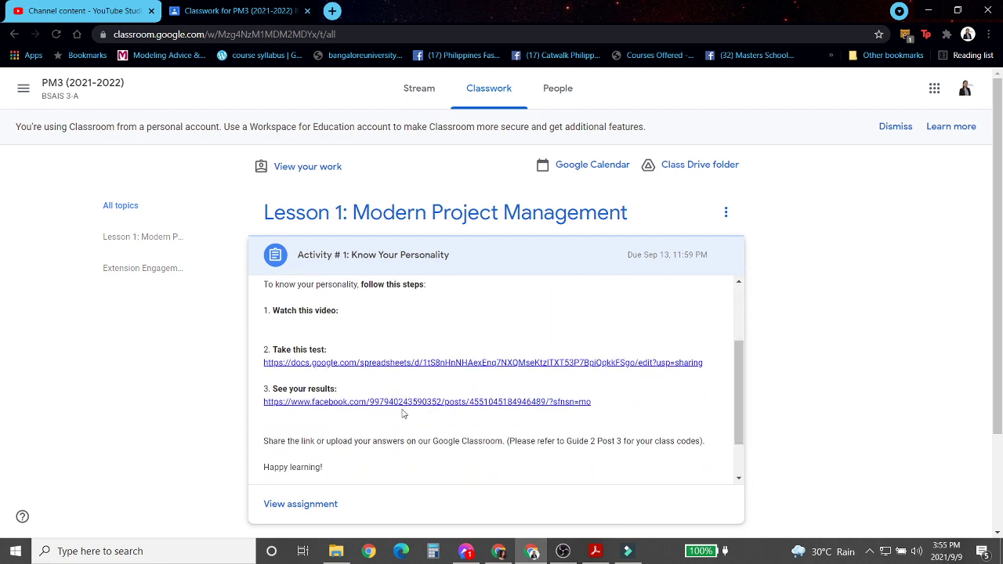
pyautogui.moveTo(734, 403); pyautogui.dragTo(735, 444)
pyautogui.scroll(-1, 705, 455)
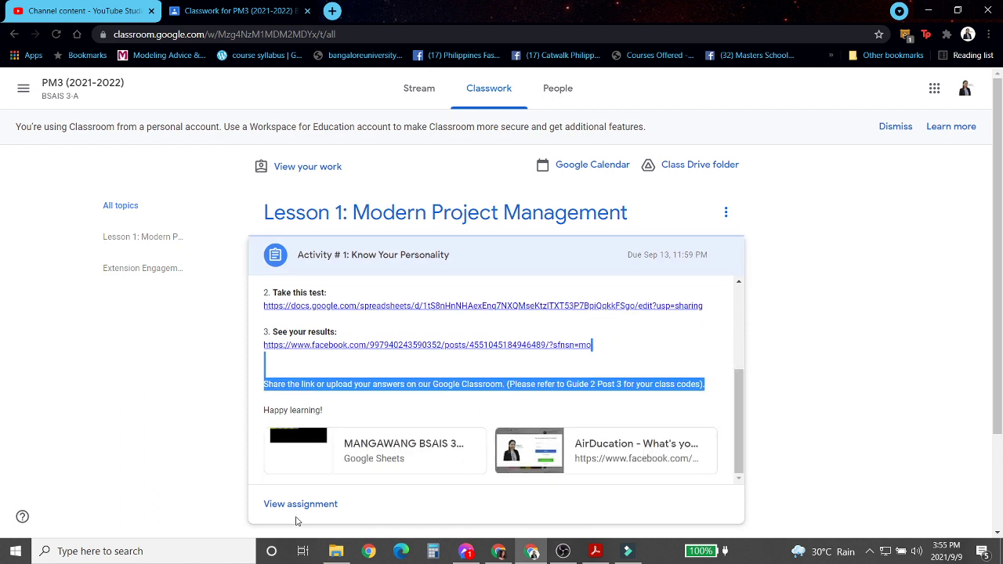
pyautogui.click(295, 506)
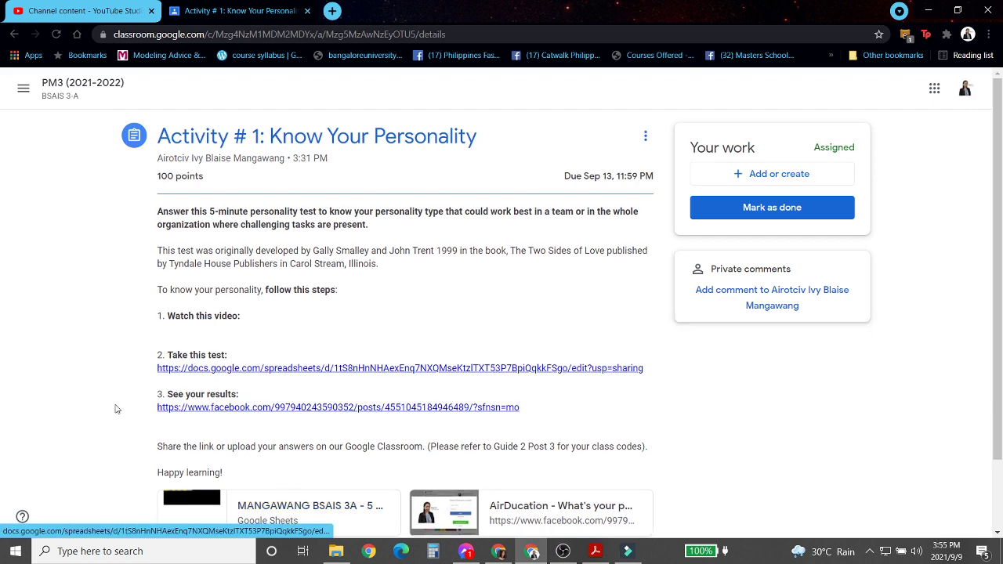
pyautogui.scroll(-1, 63, 357)
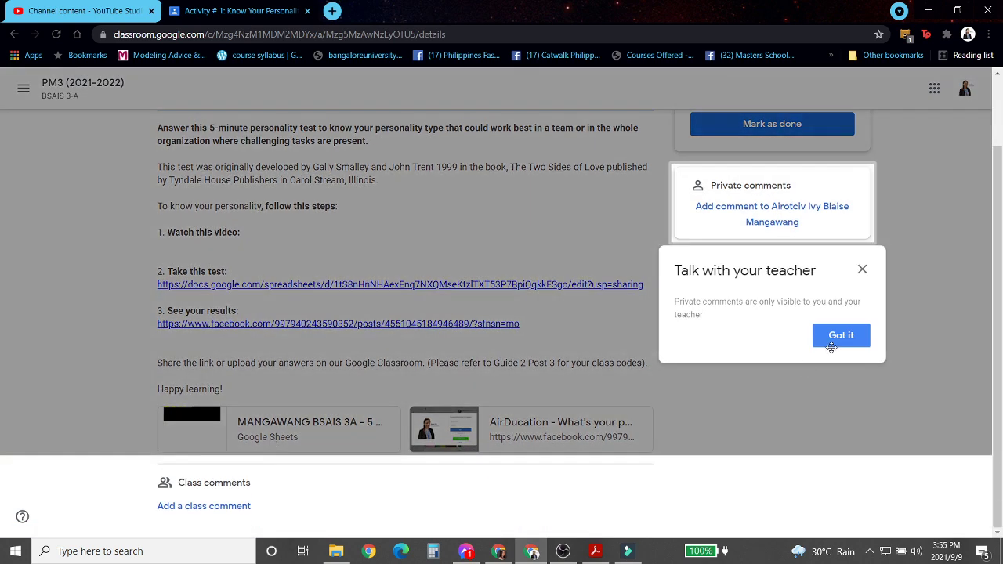
# - Close the teacher-comments popup, then copy the sheet to My Drive without the 'Copy of' prefix
pyautogui.click(832, 348)
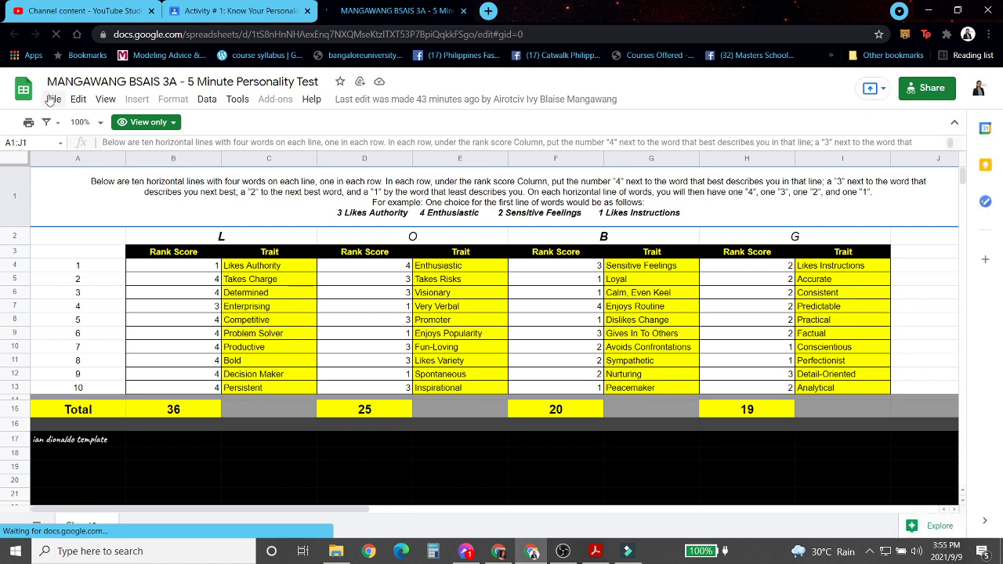
pyautogui.click(51, 101)
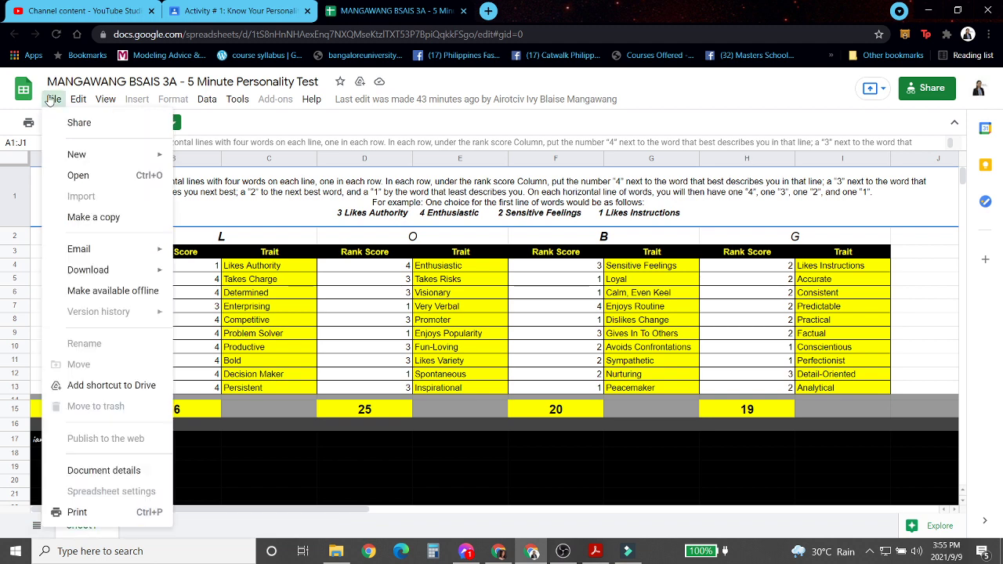
pyautogui.click(94, 217)
pyautogui.click(429, 274)
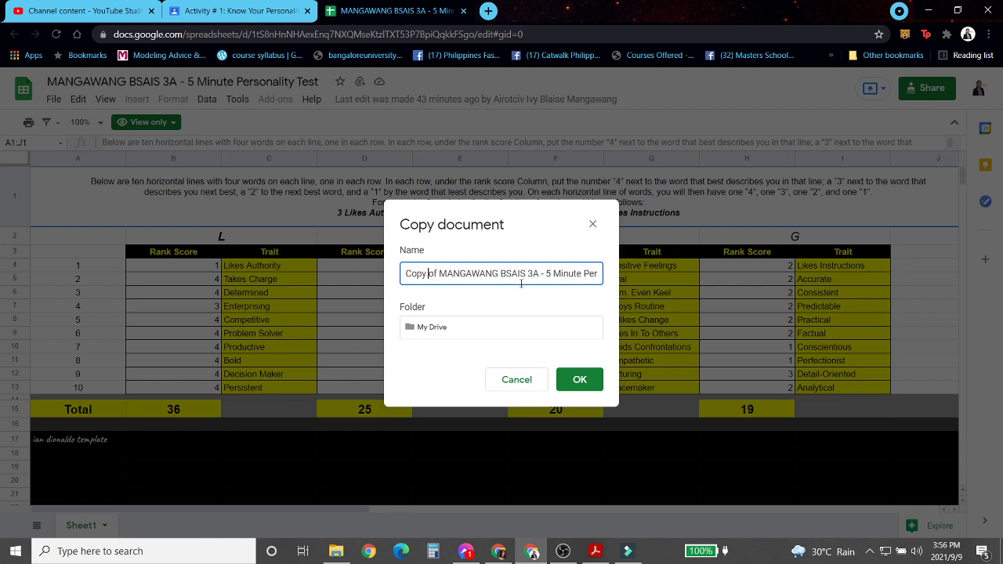
pyautogui.click(440, 272)
pyautogui.press('BackSpace')
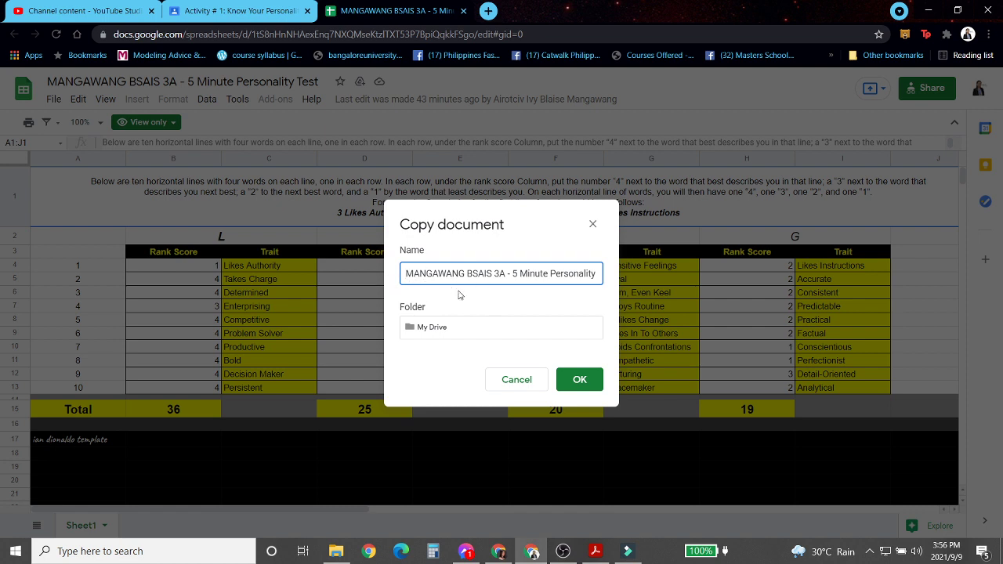
pyautogui.click(531, 328)
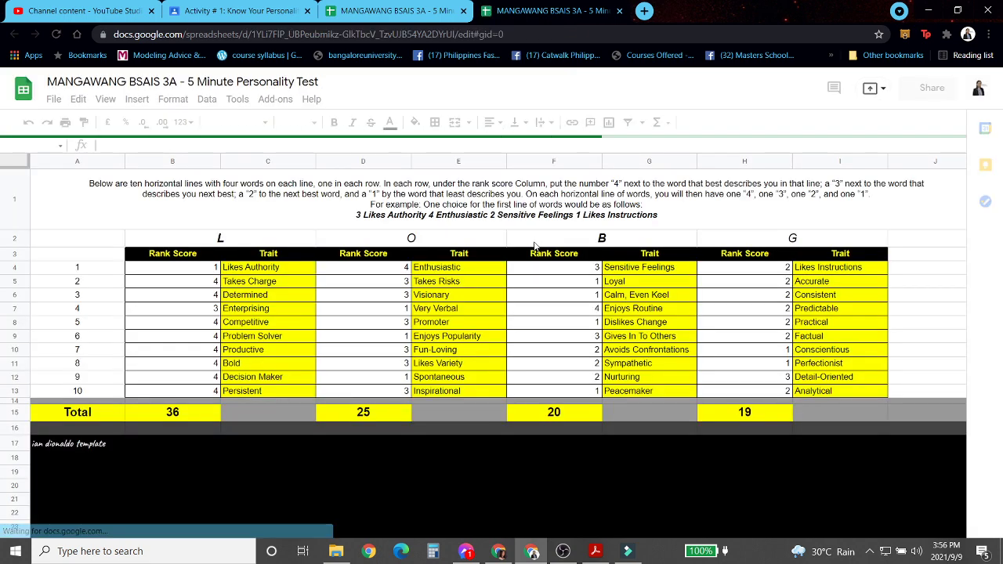
pyautogui.click(464, 11)
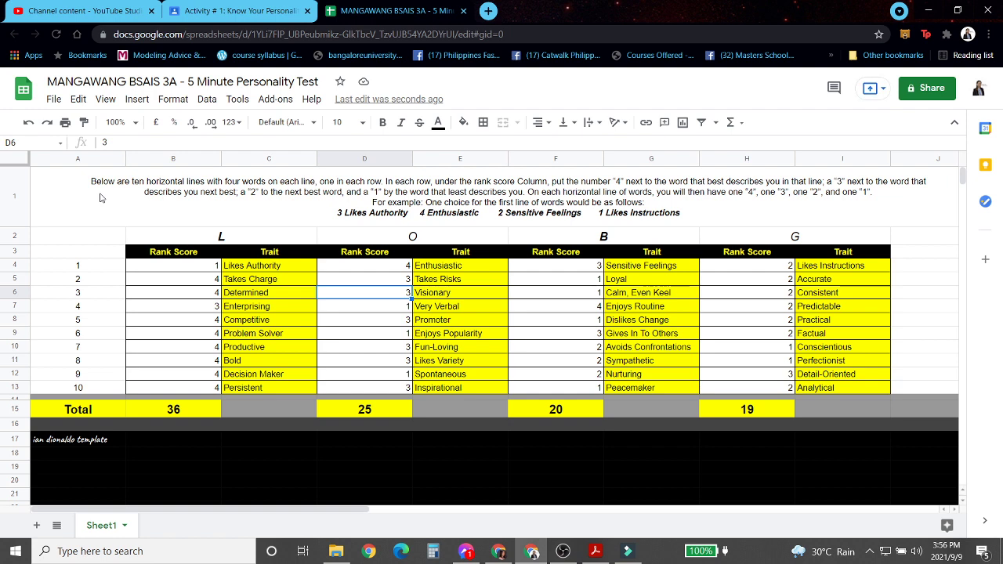
pyautogui.click(152, 276)
pyautogui.click(160, 269)
pyautogui.moveTo(248, 280); pyautogui.dragTo(820, 269)
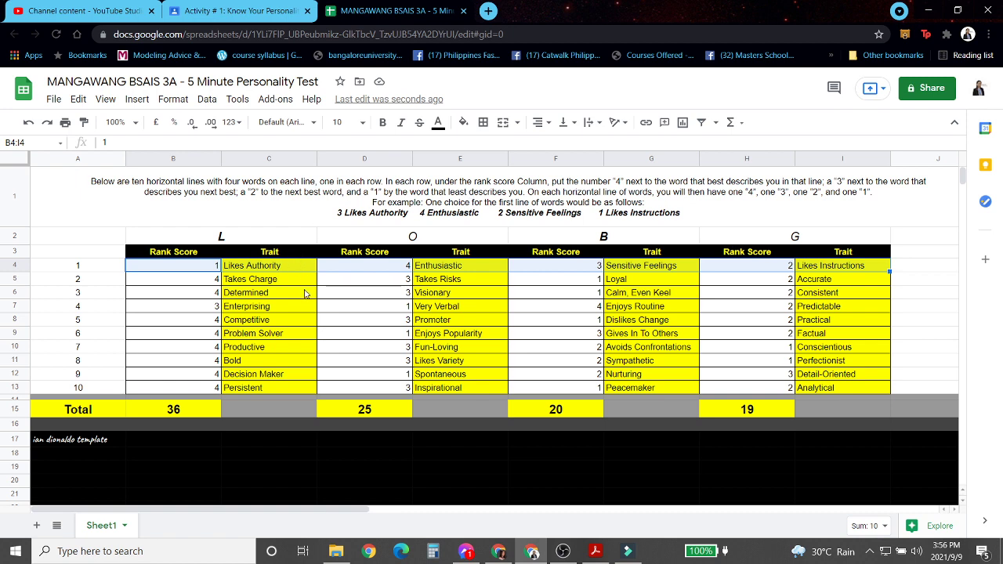
pyautogui.click(202, 268)
pyautogui.click(196, 254)
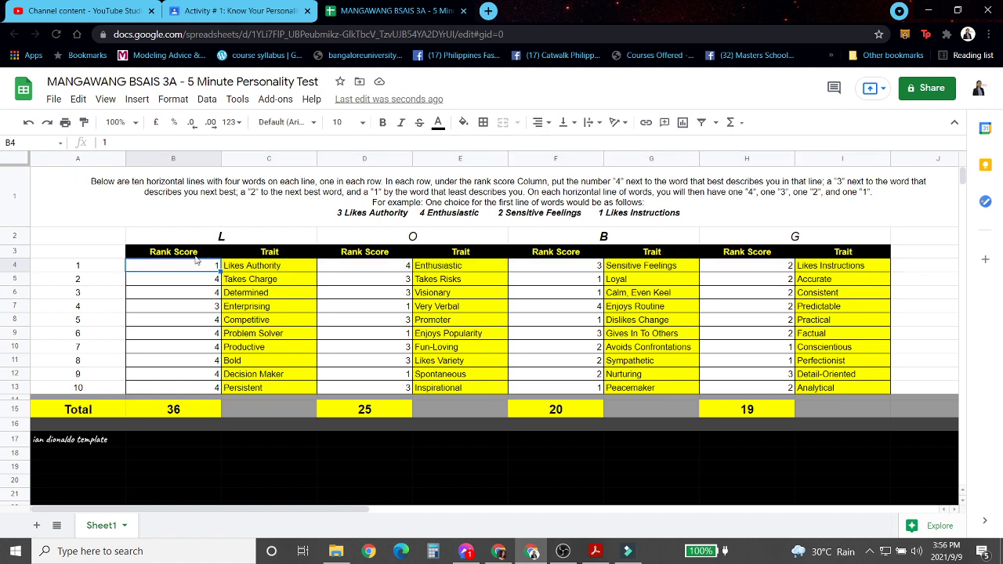
pyautogui.click(192, 158)
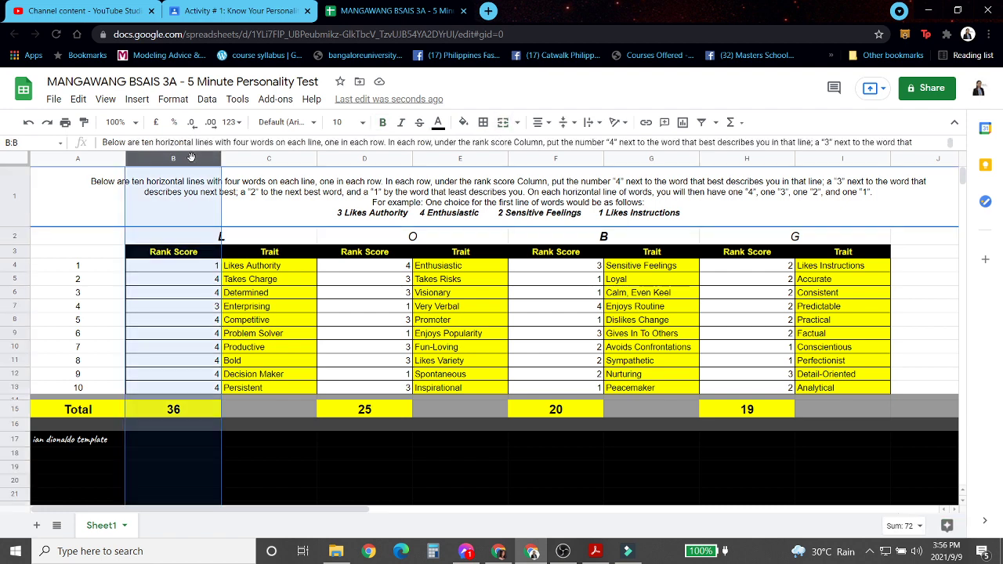
pyautogui.click(252, 266)
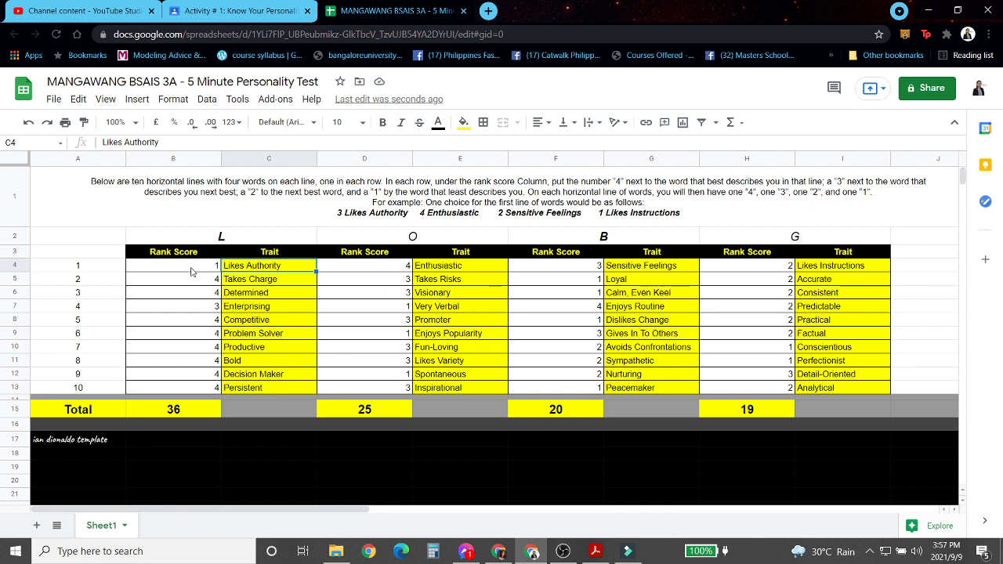
pyautogui.moveTo(190, 271); pyautogui.dragTo(766, 272)
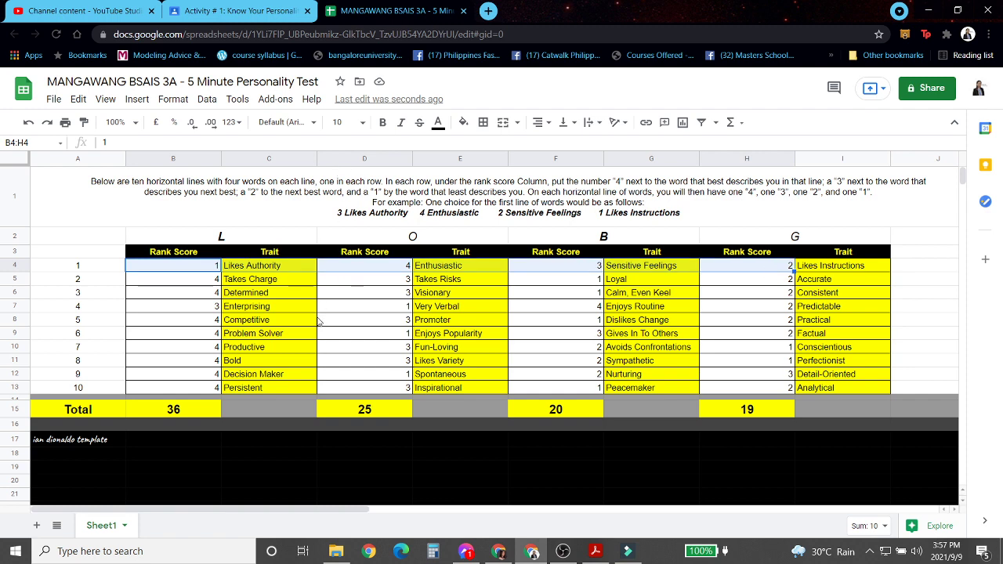
# - Enter rank 4 in F4, 3 in D4, 2 in B4 and 1 in H4
pyautogui.click(341, 294)
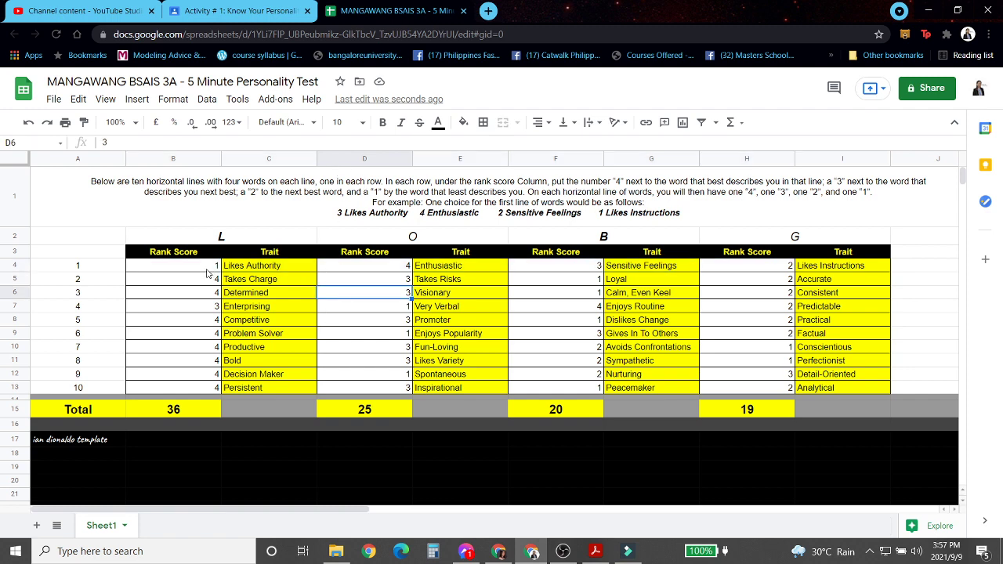
pyautogui.click(208, 269)
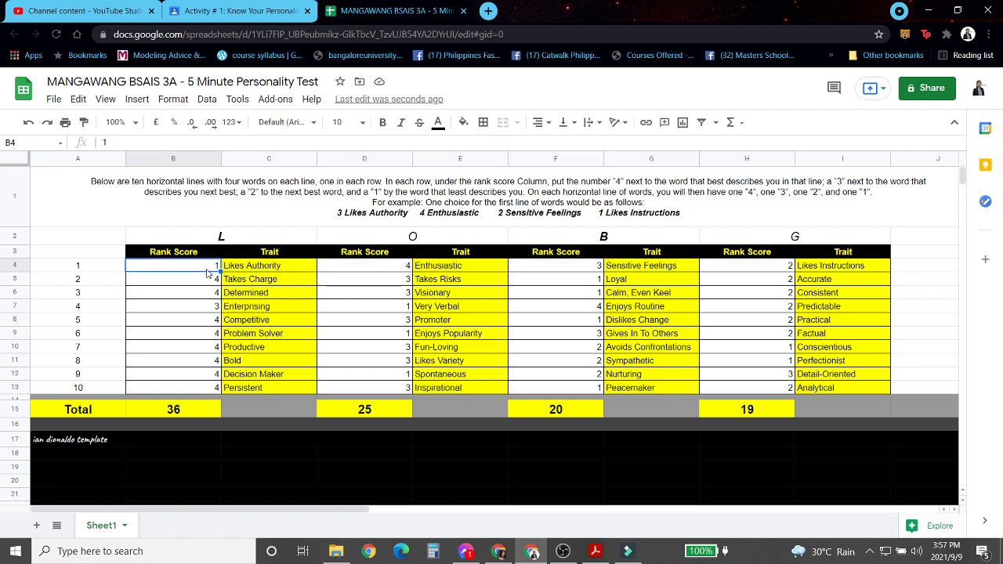
pyautogui.click(572, 269)
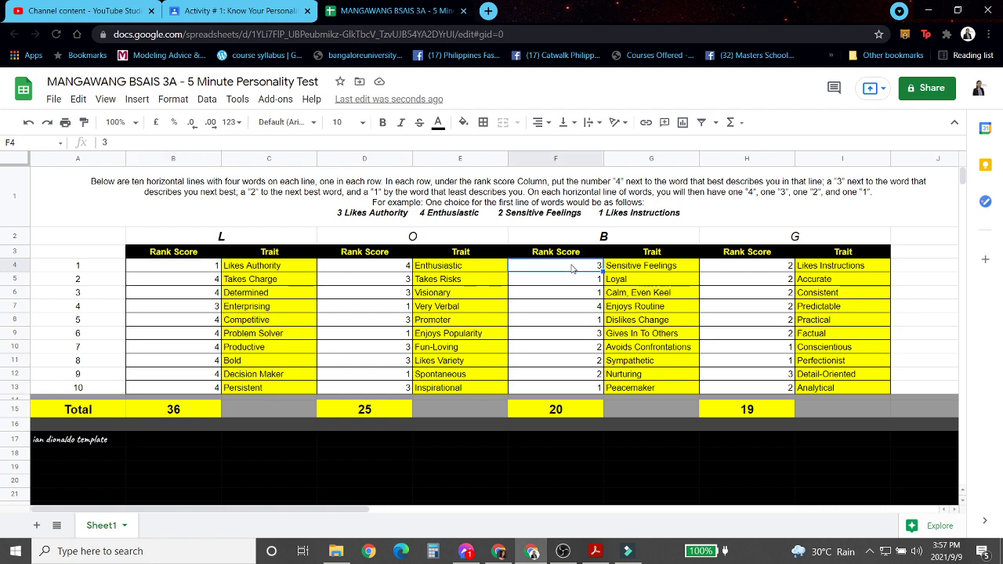
pyautogui.write('4')
pyautogui.click(385, 269)
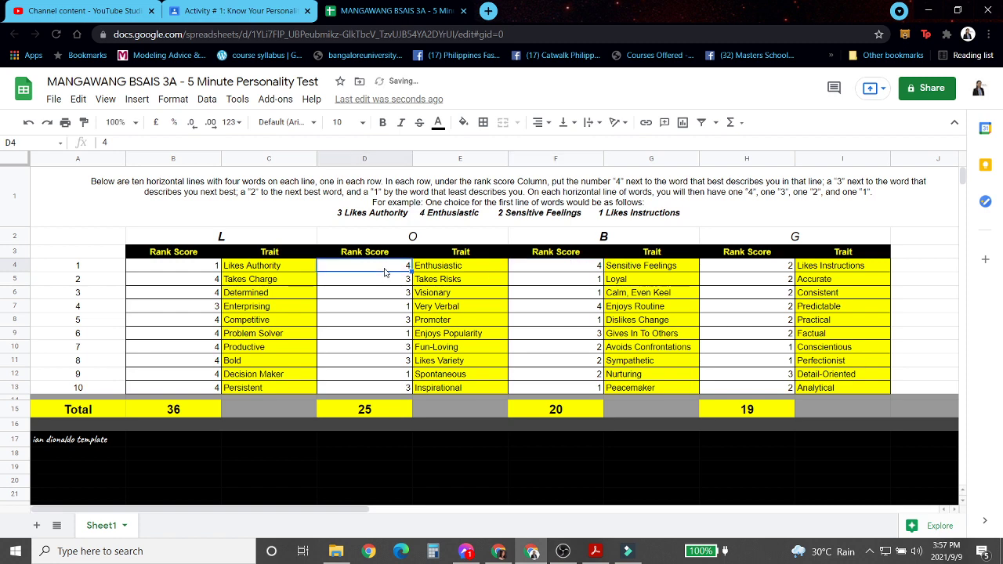
pyautogui.write('3')
pyautogui.click(194, 269)
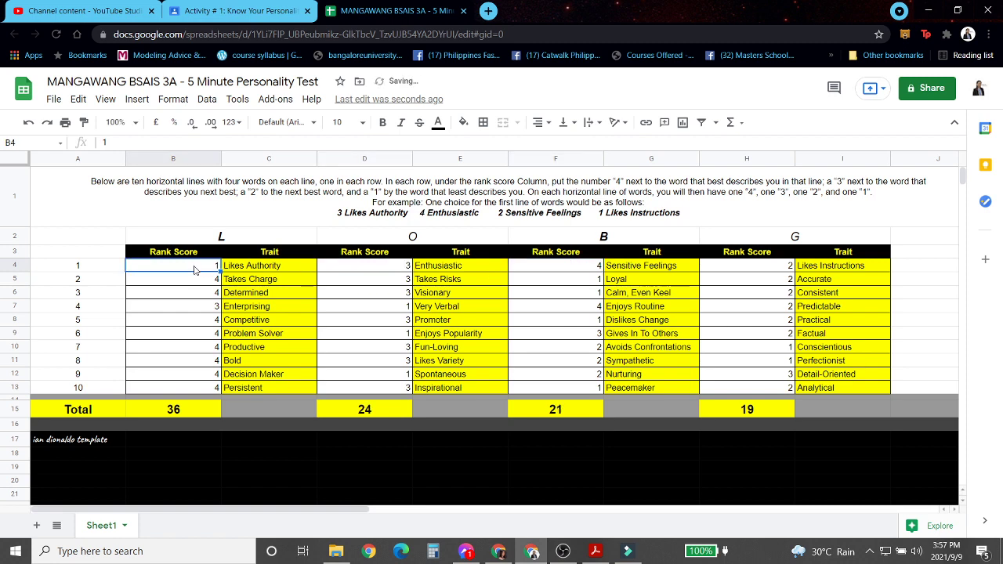
pyautogui.write('2')
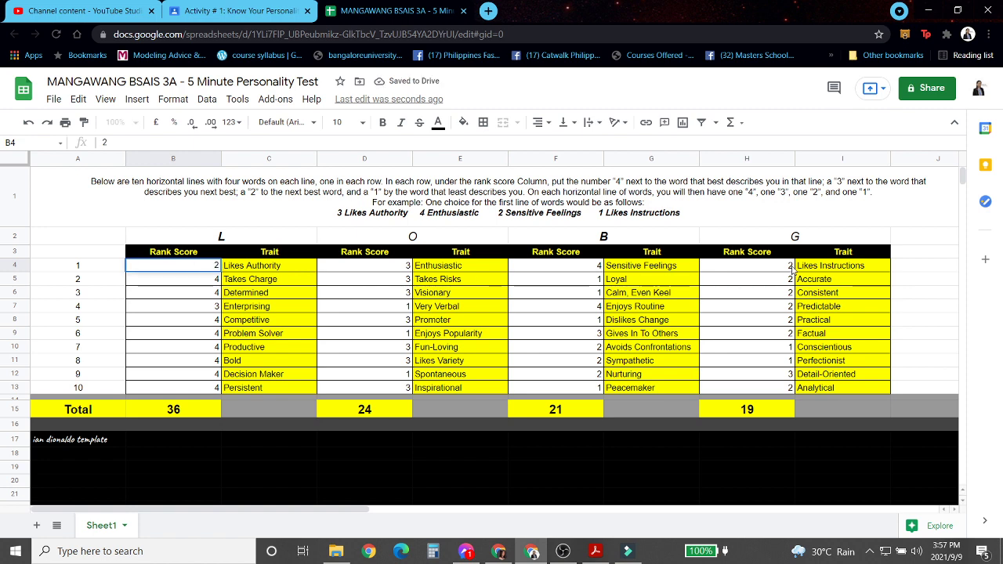
pyautogui.click(792, 269)
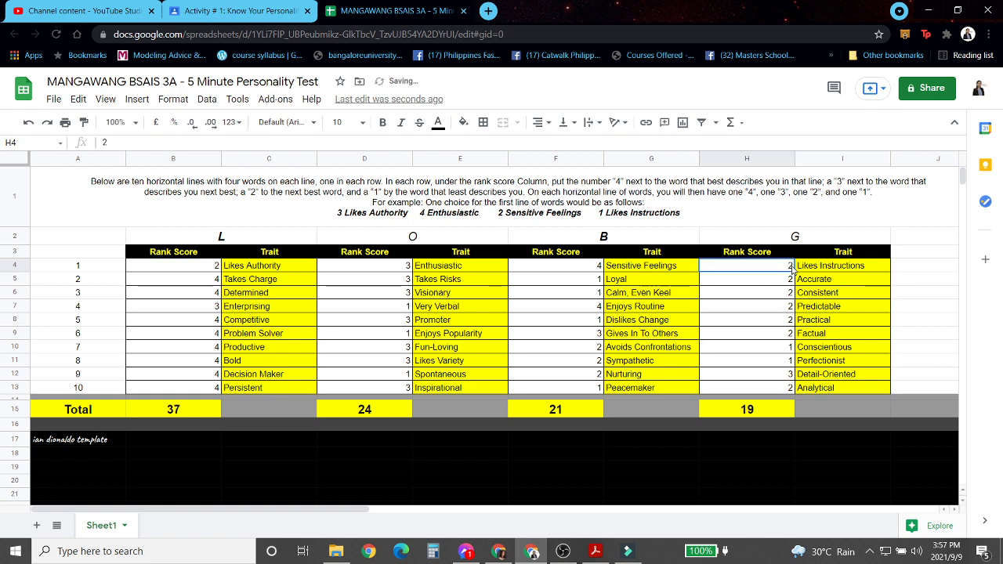
pyautogui.write('1')
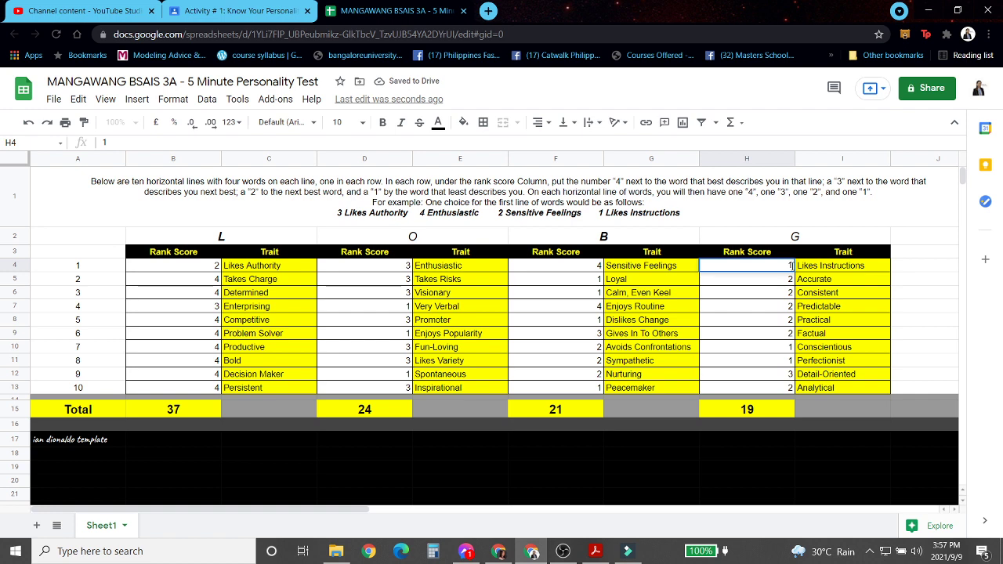
pyautogui.click(14, 265)
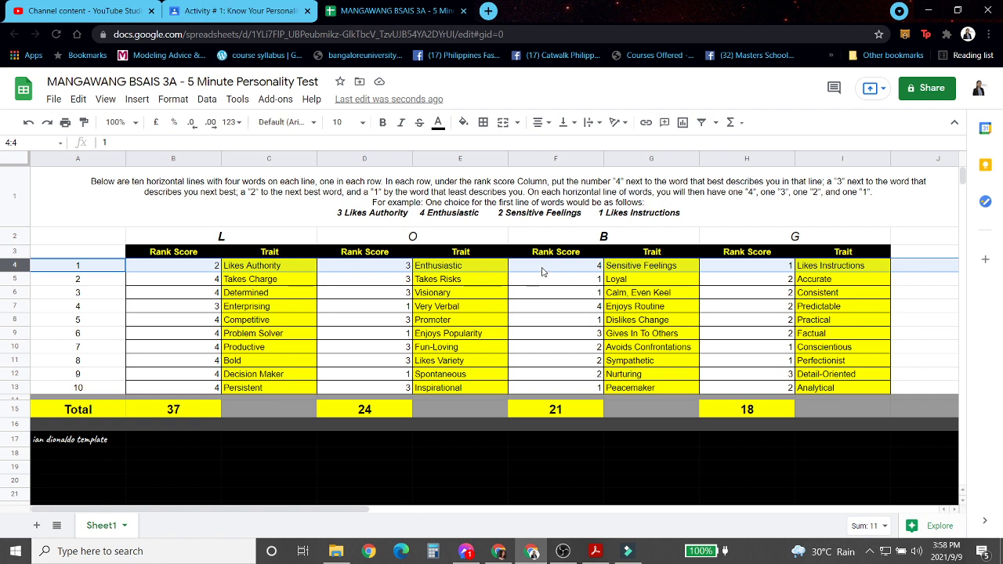
pyautogui.click(307, 270)
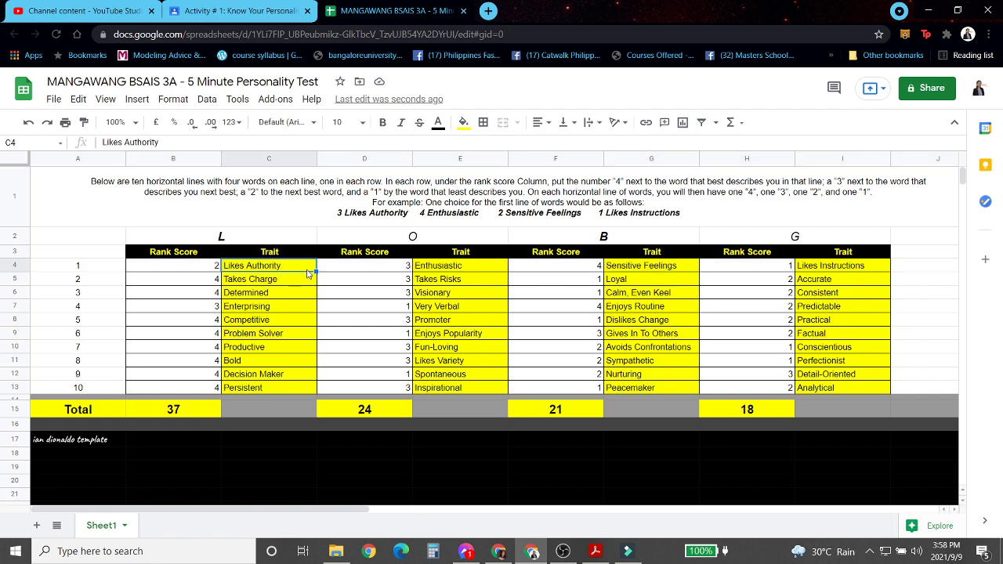
pyautogui.click(456, 214)
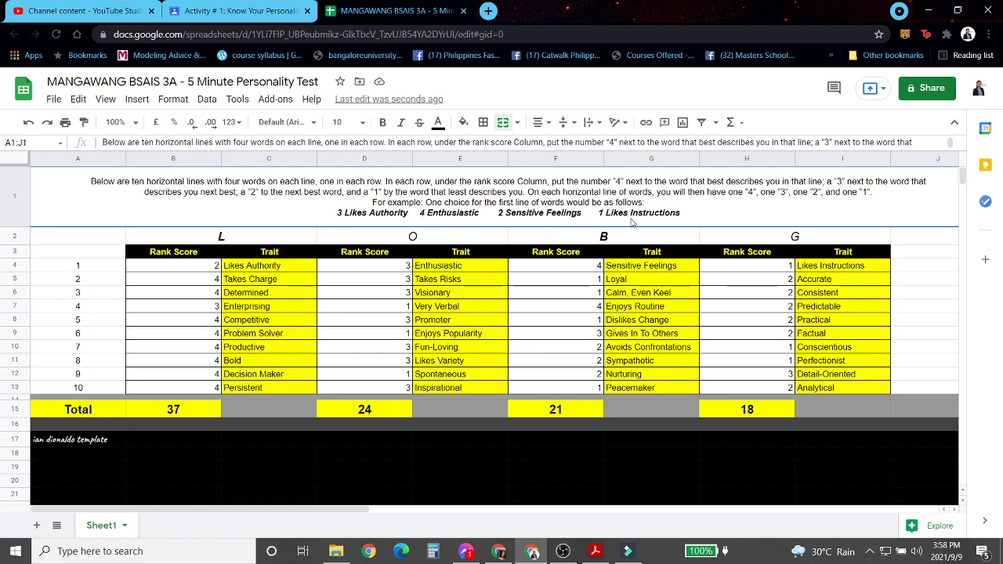
pyautogui.click(419, 333)
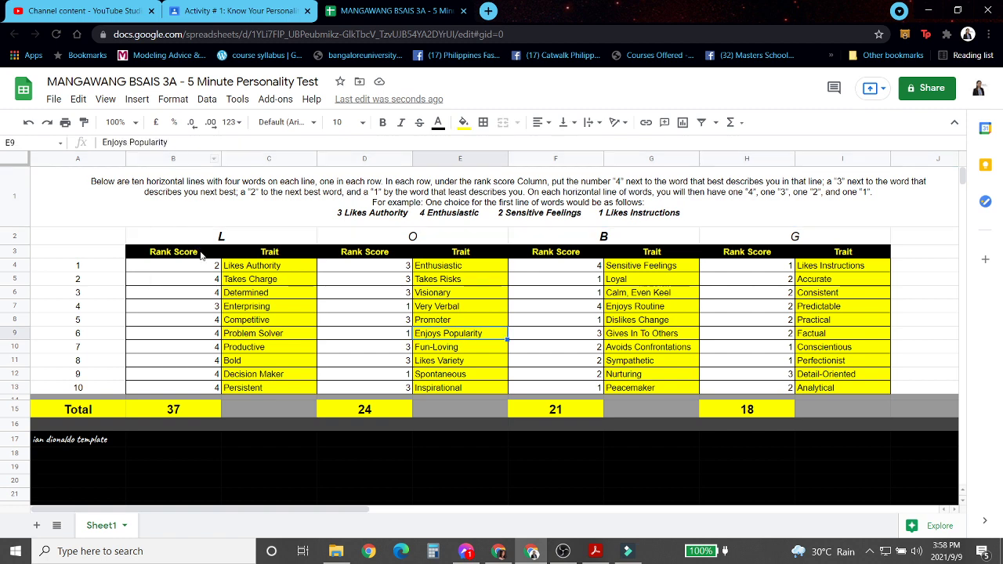
pyautogui.click(190, 168)
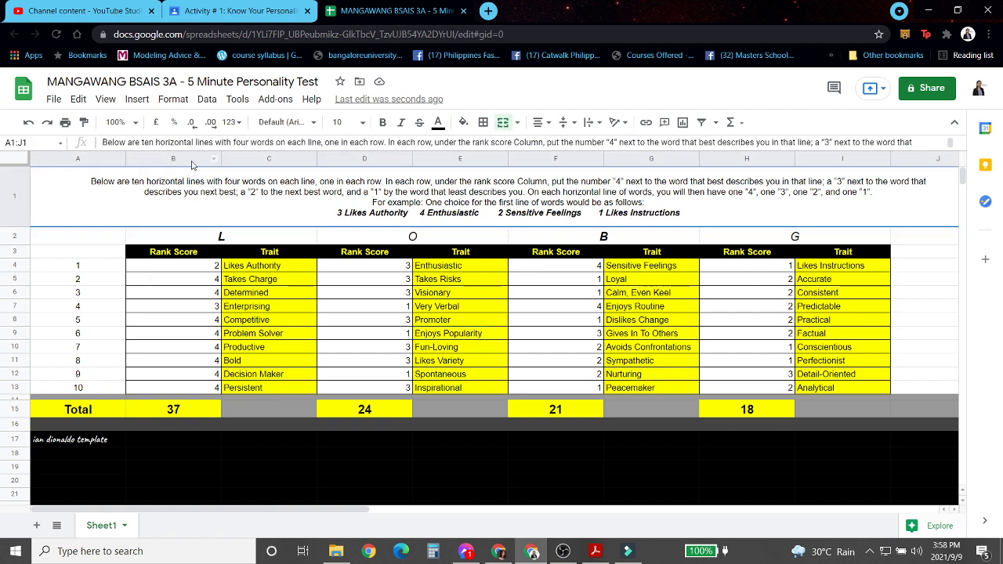
pyautogui.click(192, 161)
pyautogui.click(269, 159)
pyautogui.click(368, 159)
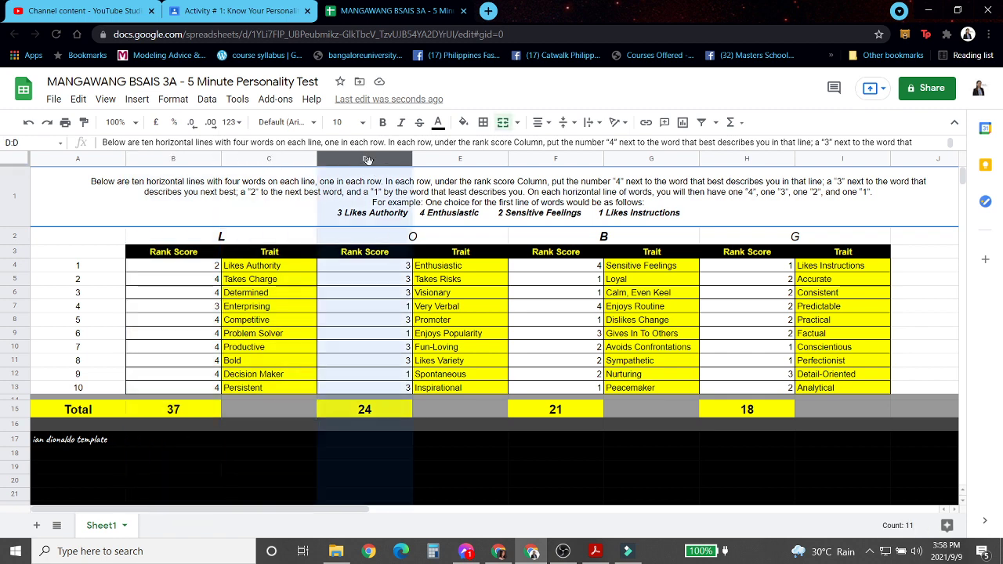
pyautogui.click(549, 161)
pyautogui.click(739, 162)
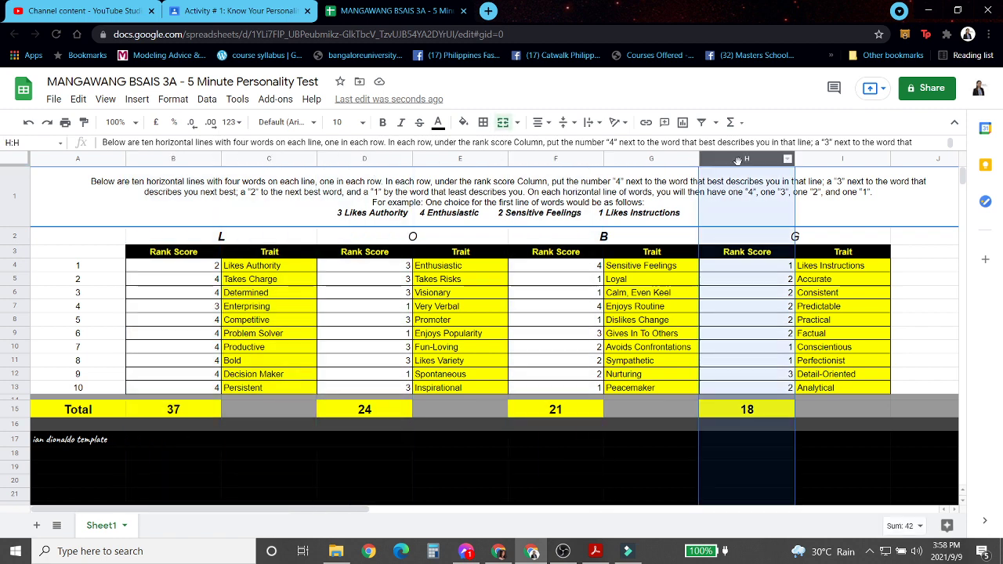
pyautogui.click(185, 242)
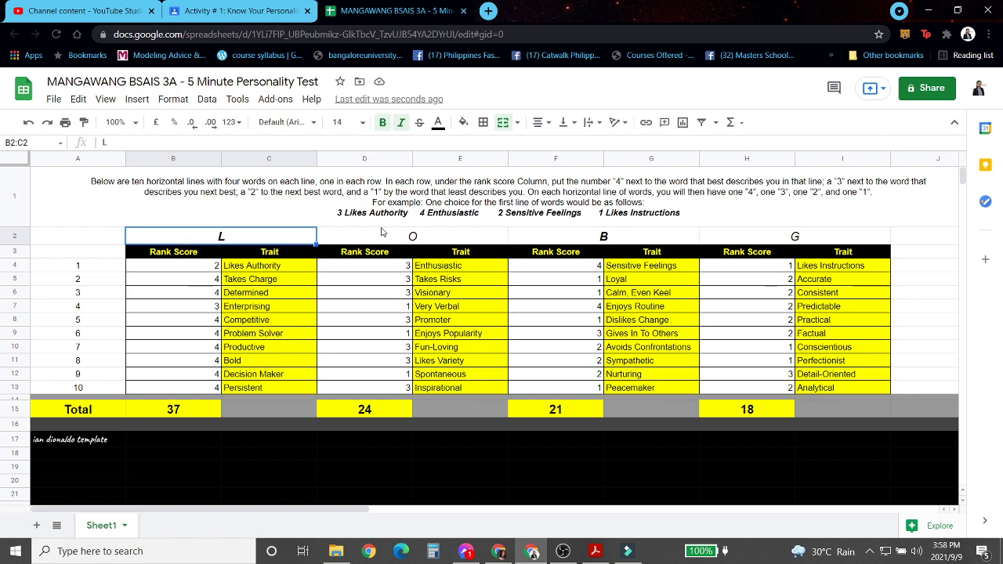
pyautogui.click(483, 233)
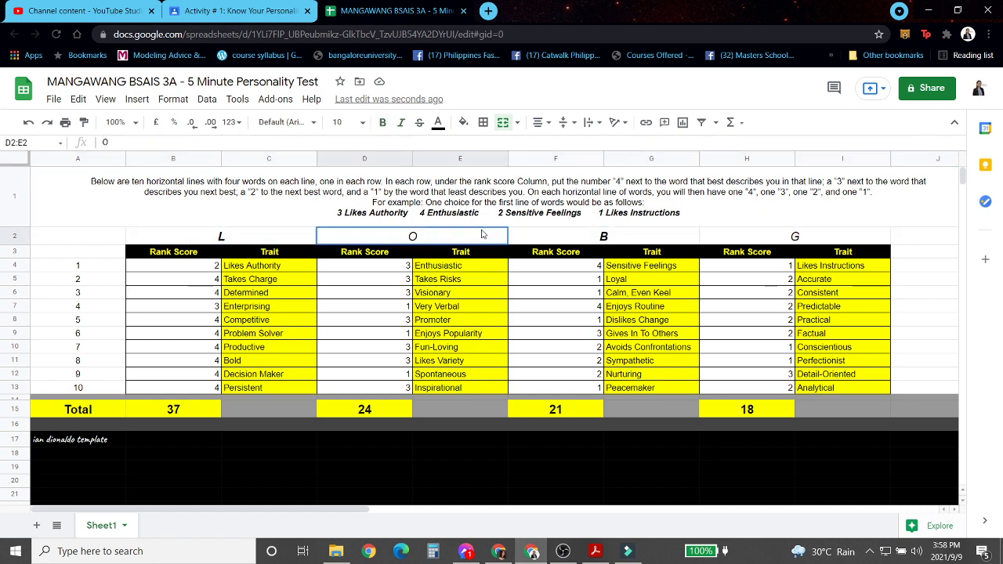
pyautogui.click(604, 235)
pyautogui.click(737, 235)
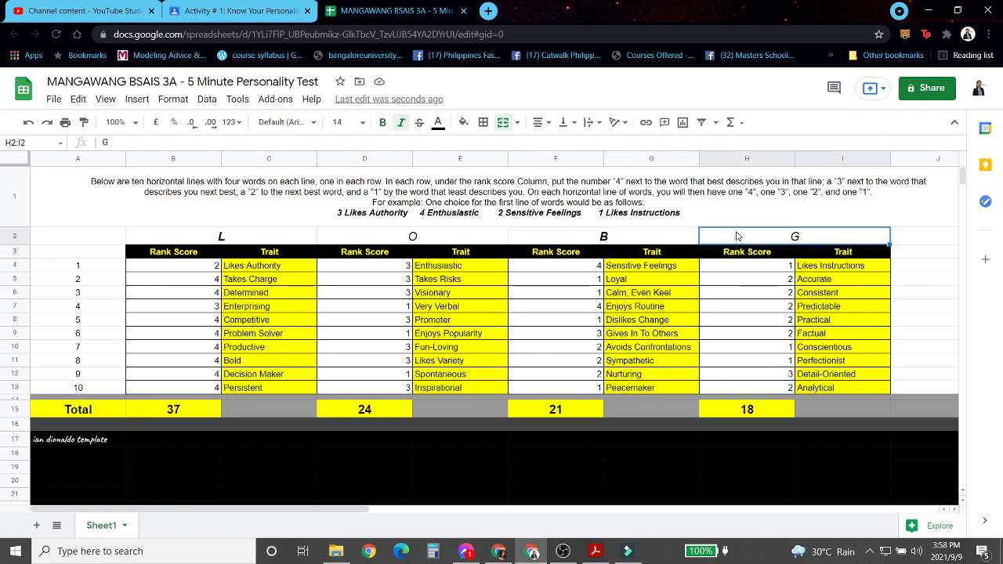
# - Select the rank-score block from B4 and check the G and B scores in row 10
pyautogui.click(185, 307)
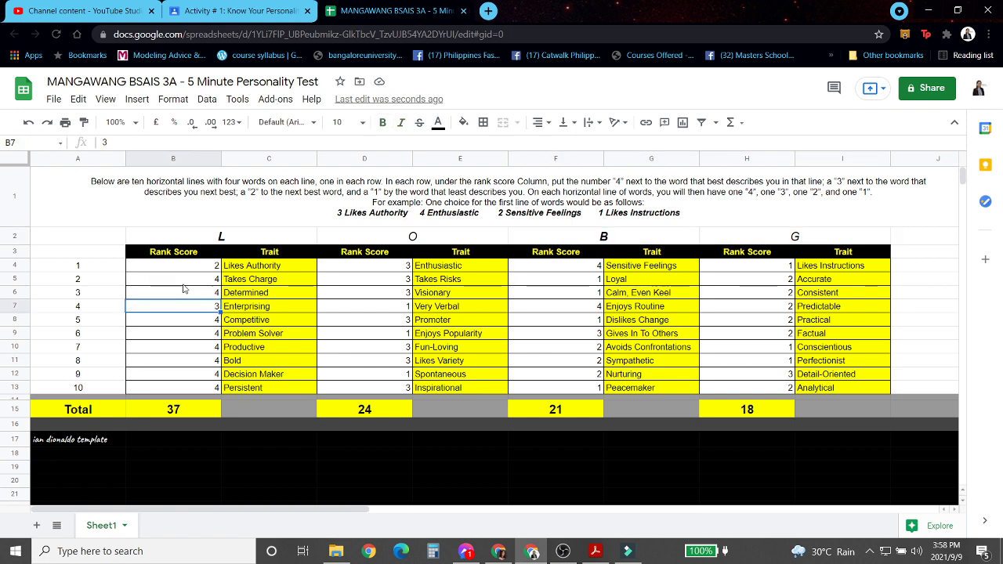
pyautogui.moveTo(181, 271); pyautogui.dragTo(733, 392)
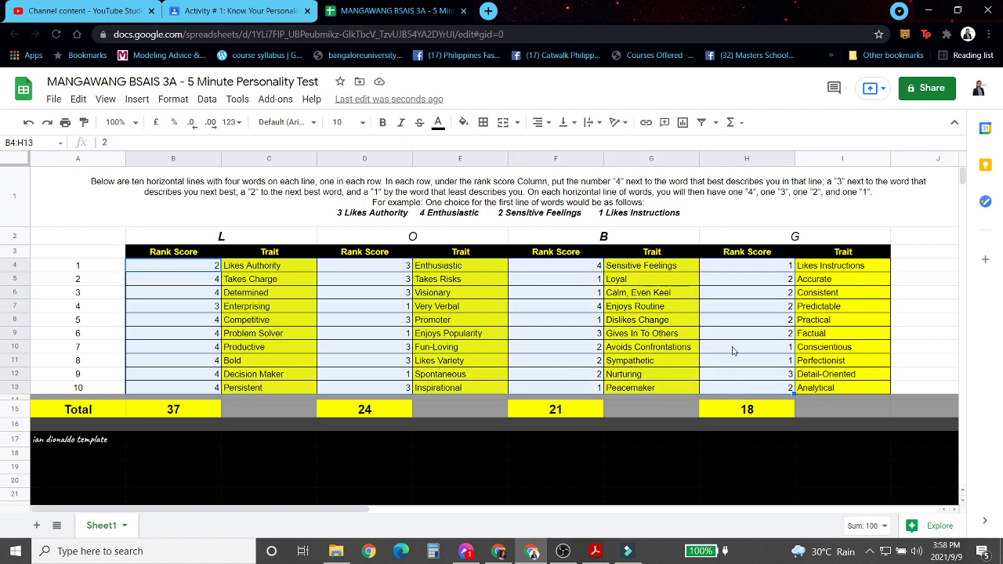
pyautogui.click(733, 351)
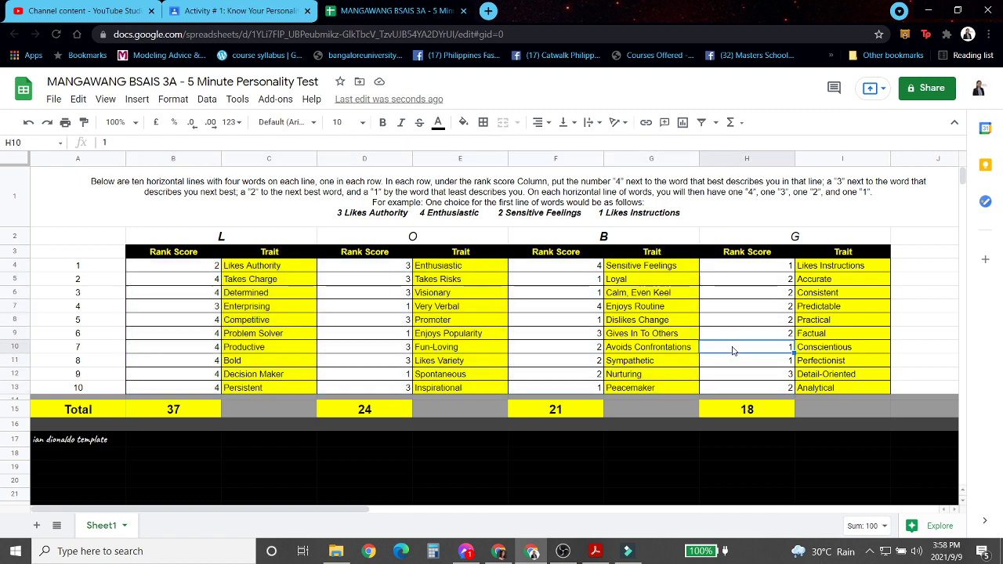
pyautogui.click(569, 352)
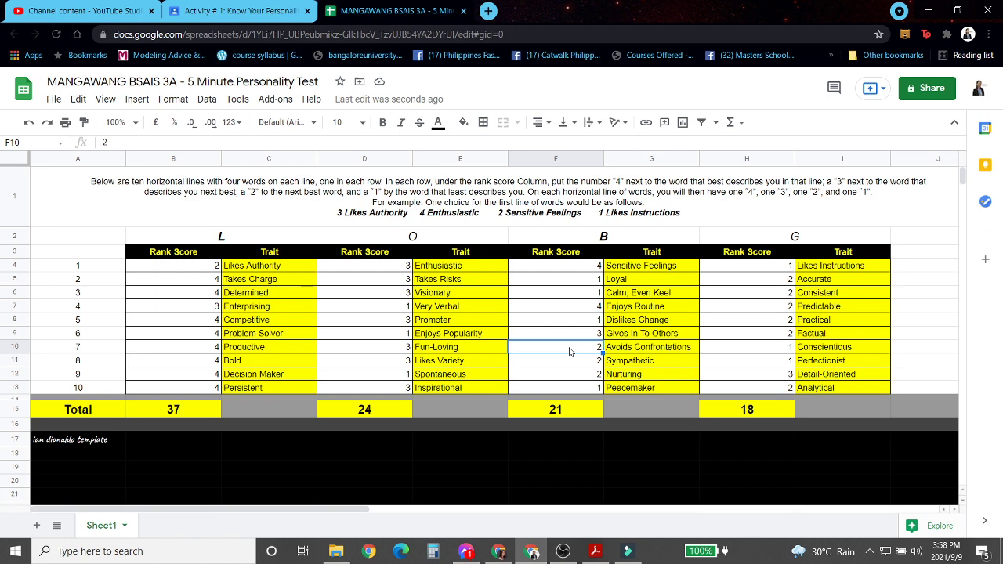
# - Re-rank Loyal to 4, Takes Charge to 1, Consistent to 4 and Determined to 2
pyautogui.click(551, 284)
pyautogui.write('5')
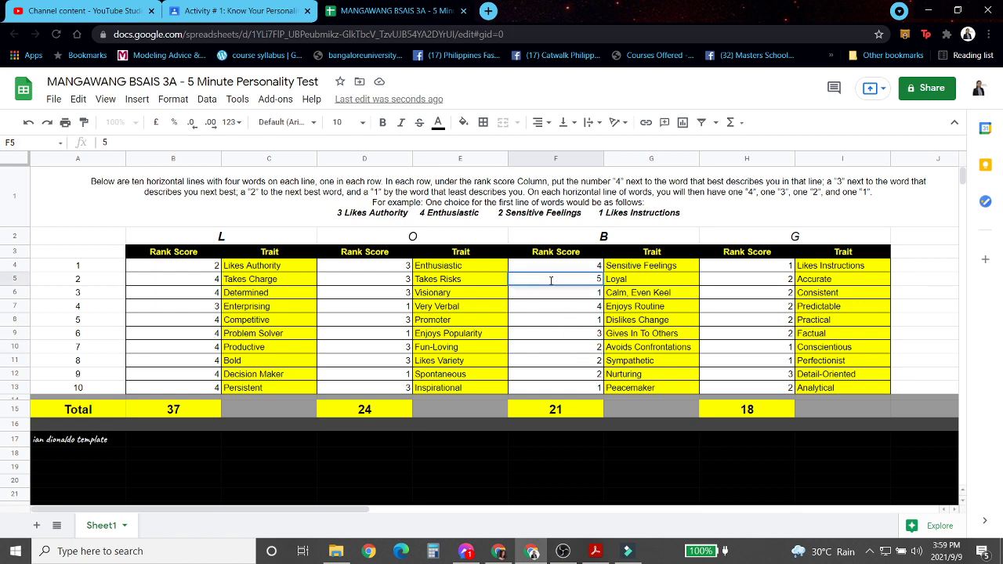
pyautogui.write('4')
pyautogui.click(209, 284)
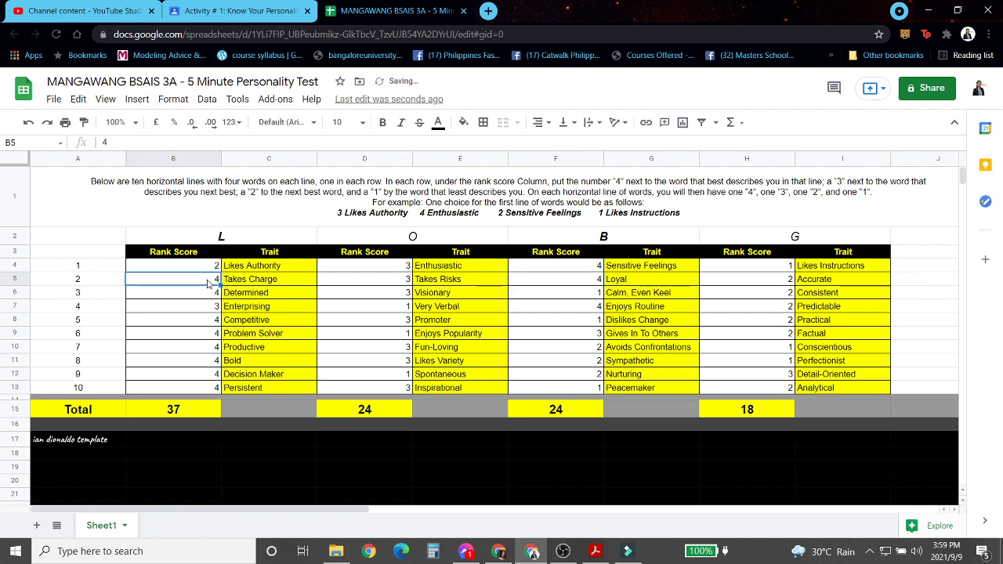
pyautogui.write('1')
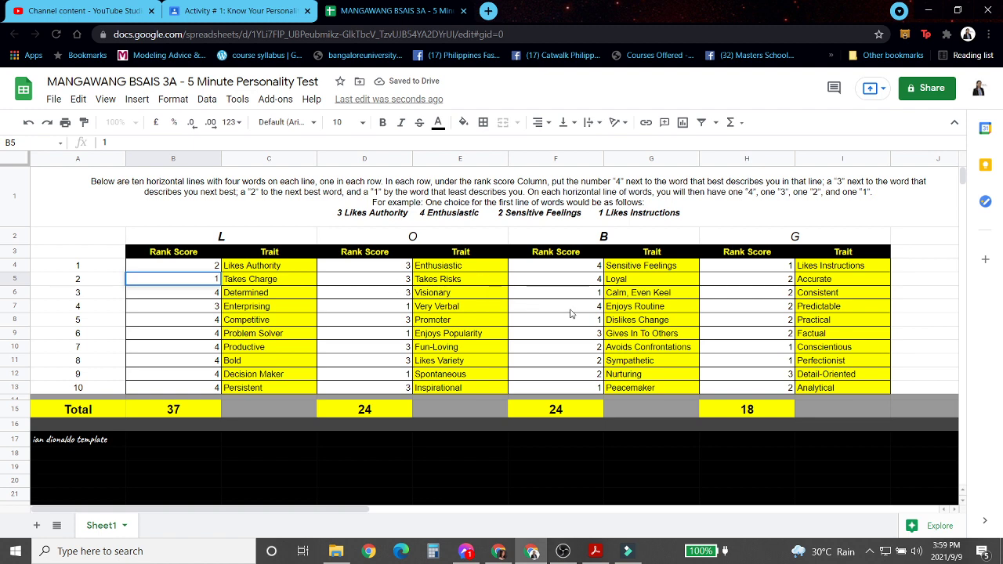
pyautogui.click(734, 296)
pyautogui.write('4')
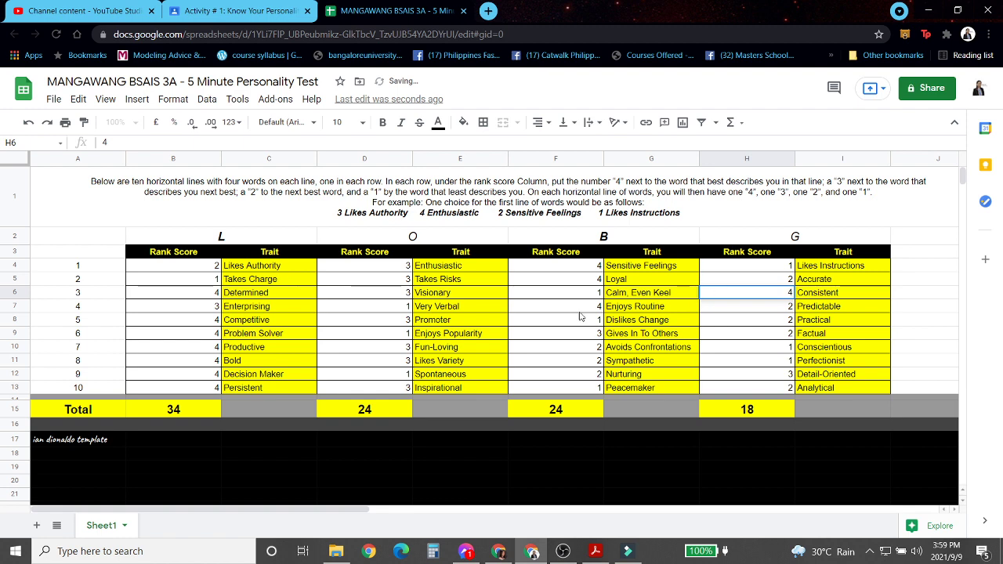
pyautogui.click(213, 292)
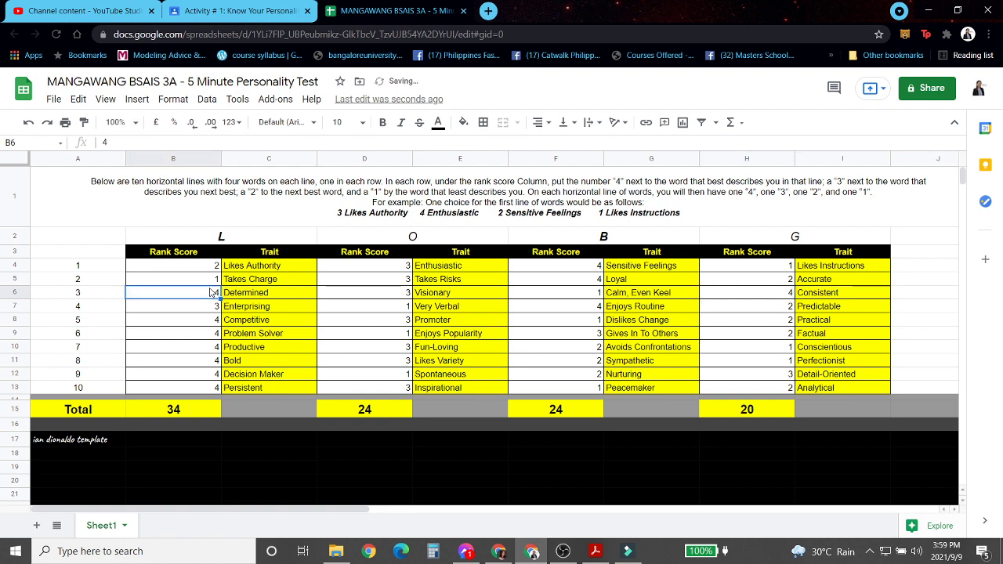
pyautogui.write('2')
pyautogui.press('Return')
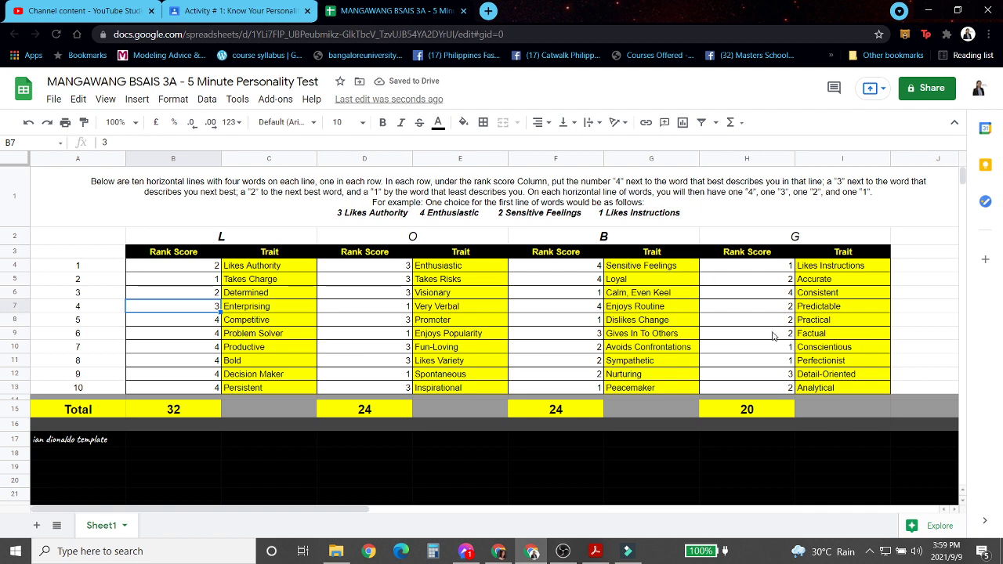
# - Change the Factual score to 4 and Problem Solver to 2
pyautogui.click(772, 336)
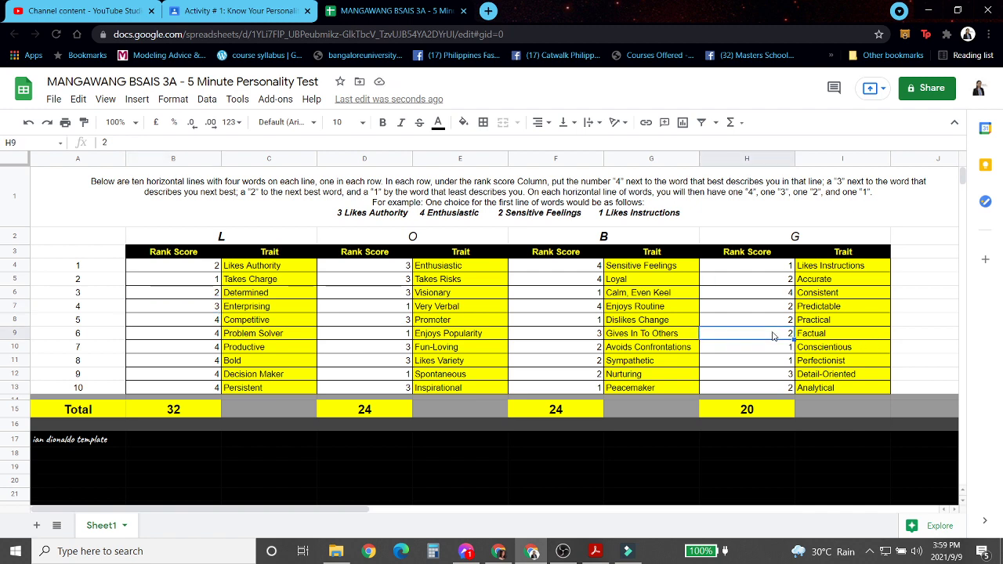
pyautogui.write('4')
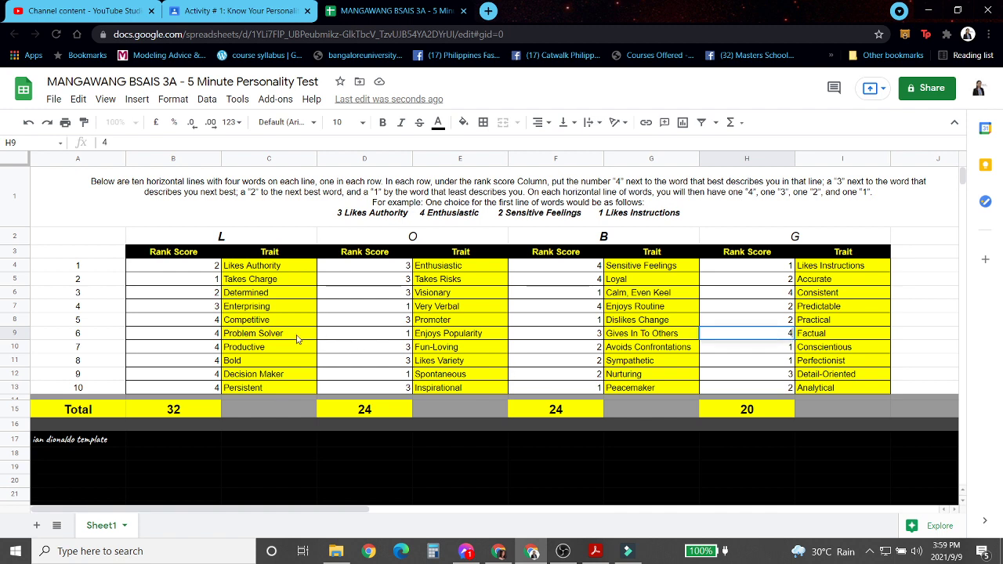
pyautogui.click(211, 338)
pyautogui.write('2')
pyautogui.click(722, 360)
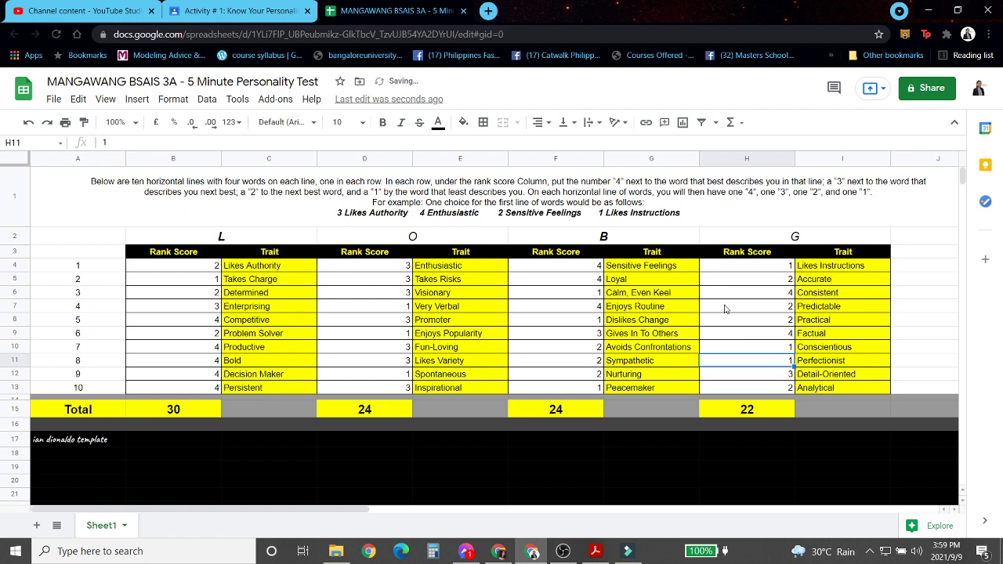
pyautogui.click(718, 297)
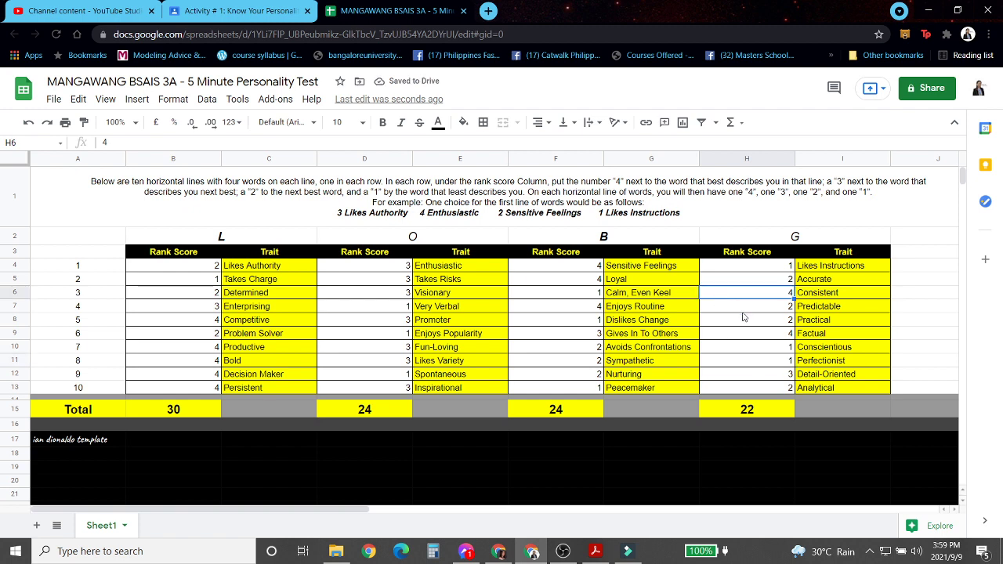
# - Set Conscientious, Analytical and the other G-column scores below to 4
pyautogui.click(774, 350)
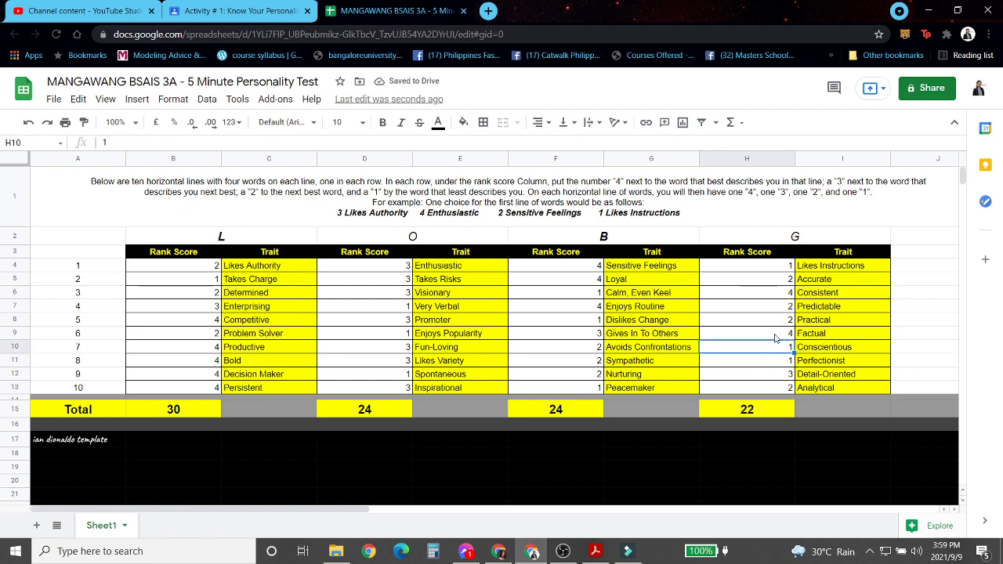
pyautogui.write('4')
pyautogui.press('Return')
pyautogui.write('4')
pyautogui.press('Return')
pyautogui.write('4')
pyautogui.press('Return')
pyautogui.write('4')
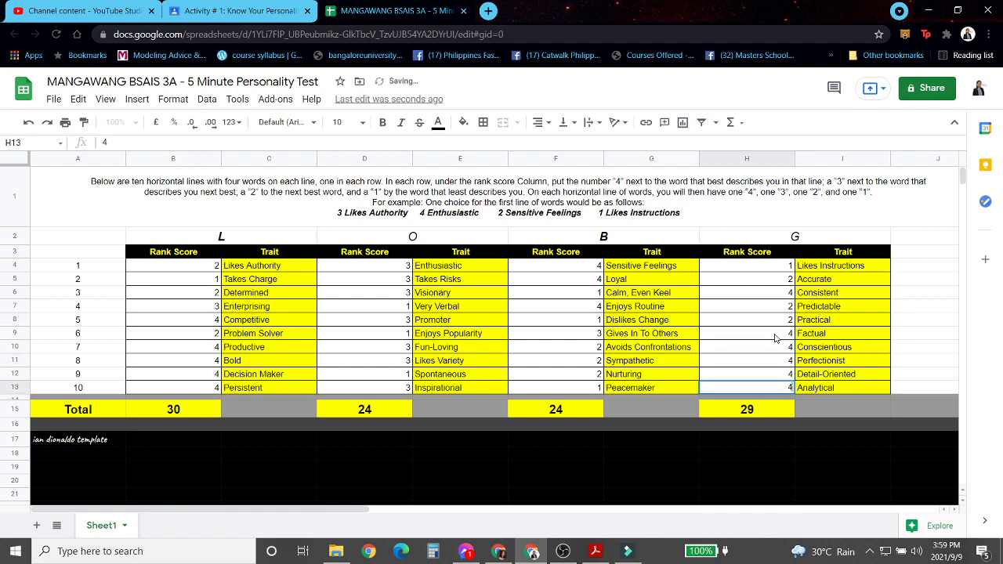
# - Set Avoids Confrontations and the following B-column scores to 3
pyautogui.click(583, 351)
pyautogui.write('3')
pyautogui.press('Return')
pyautogui.write('3')
pyautogui.press('Return')
pyautogui.write('3')
pyautogui.press('Return')
pyautogui.write('3')
# - Set Fun-Loving, Inspirational and the following O-column scores to 2
pyautogui.click(394, 348)
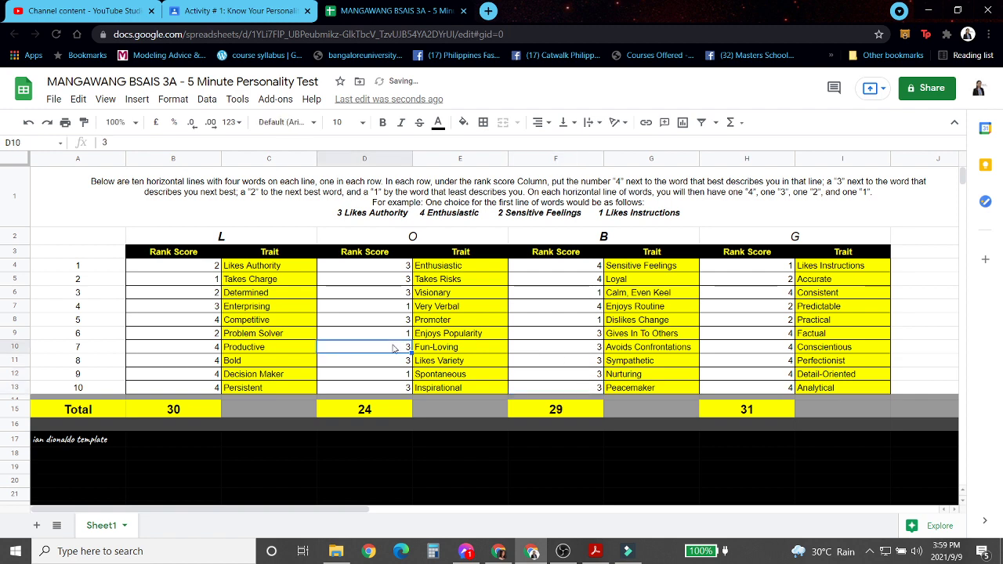
pyautogui.write('2')
pyautogui.press('Return')
pyautogui.write('2')
pyautogui.press('Return')
pyautogui.write('2')
# - Set Productive, Persistent and the following L-column scores to 1
pyautogui.press('Return')
pyautogui.write('2')
pyautogui.click(218, 349)
pyautogui.write('1')
pyautogui.press('Return')
pyautogui.write('1')
pyautogui.press('Return')
pyautogui.write('1')
pyautogui.press('Return')
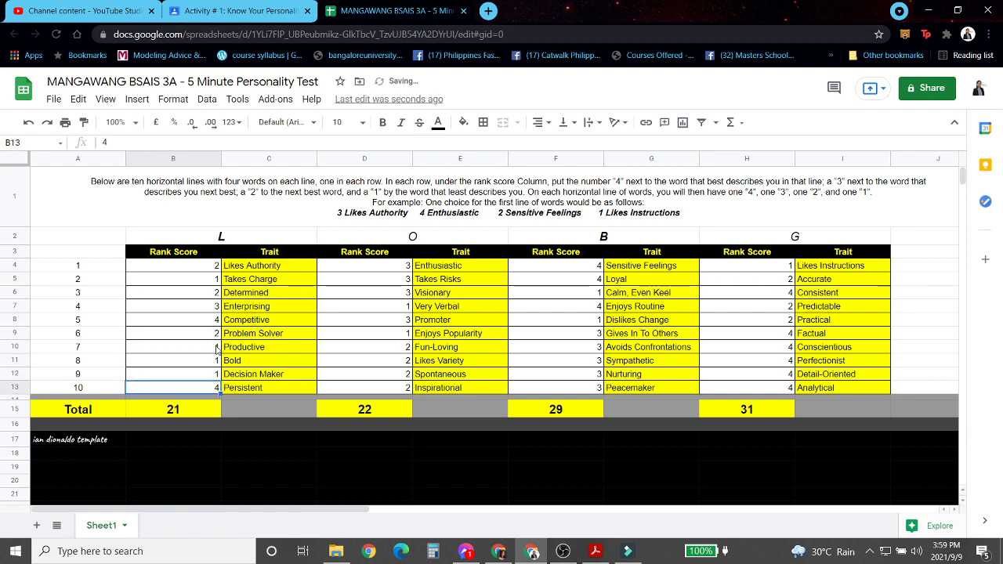
pyautogui.write('1')
pyautogui.click(392, 376)
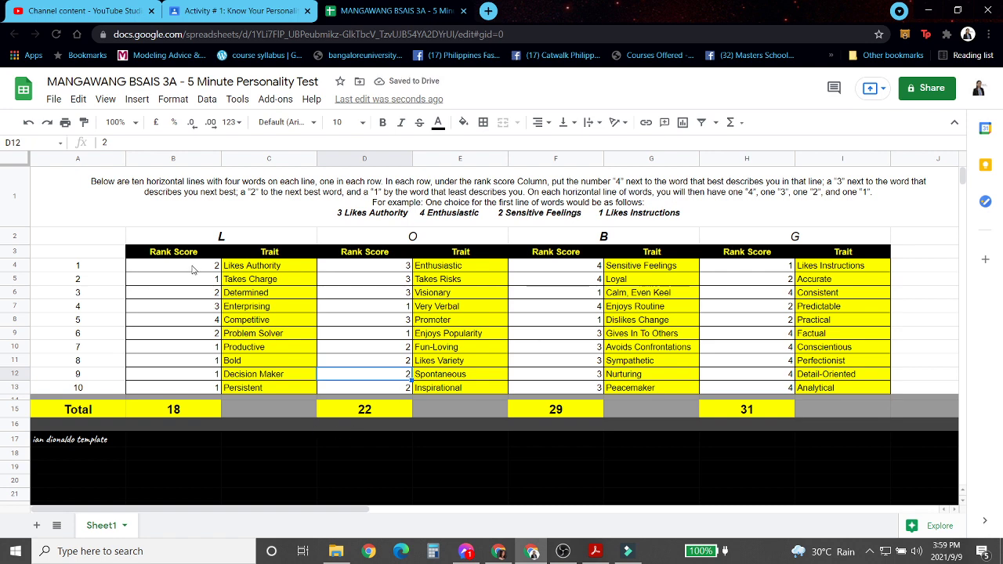
pyautogui.moveTo(196, 268); pyautogui.dragTo(196, 280)
pyautogui.moveTo(493, 333); pyautogui.dragTo(815, 398)
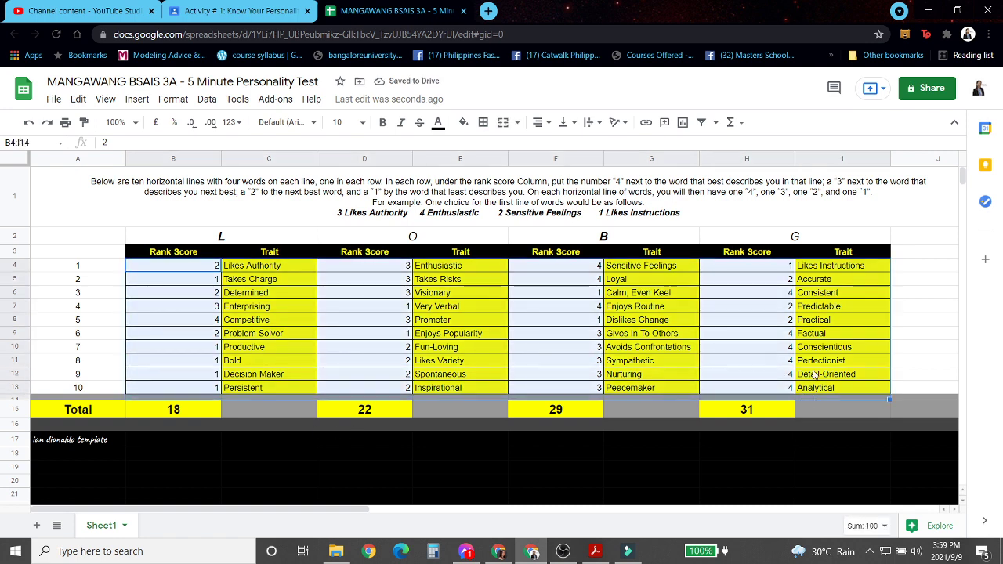
pyautogui.click(49, 268)
pyautogui.moveTo(50, 268); pyautogui.dragTo(55, 387)
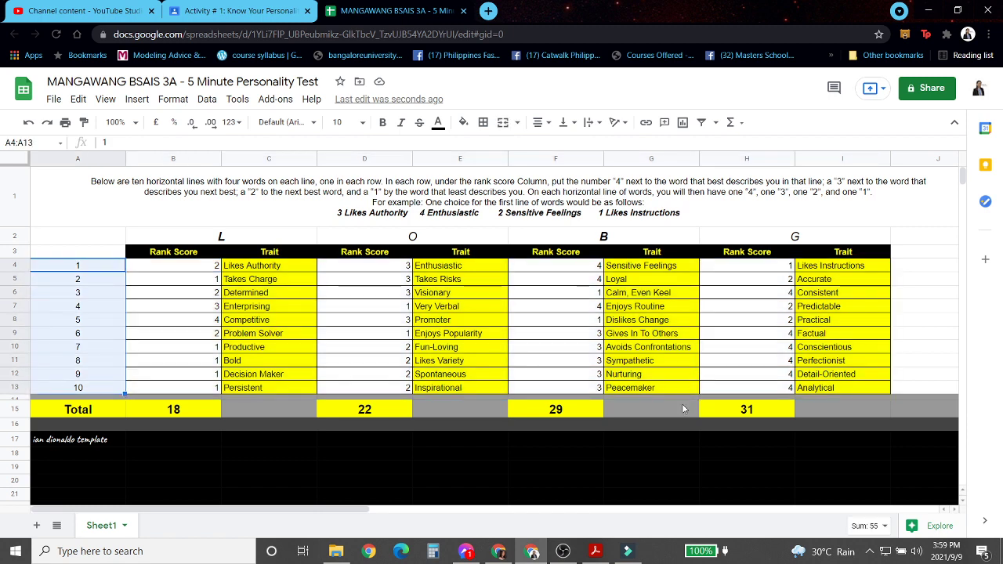
pyautogui.click(650, 411)
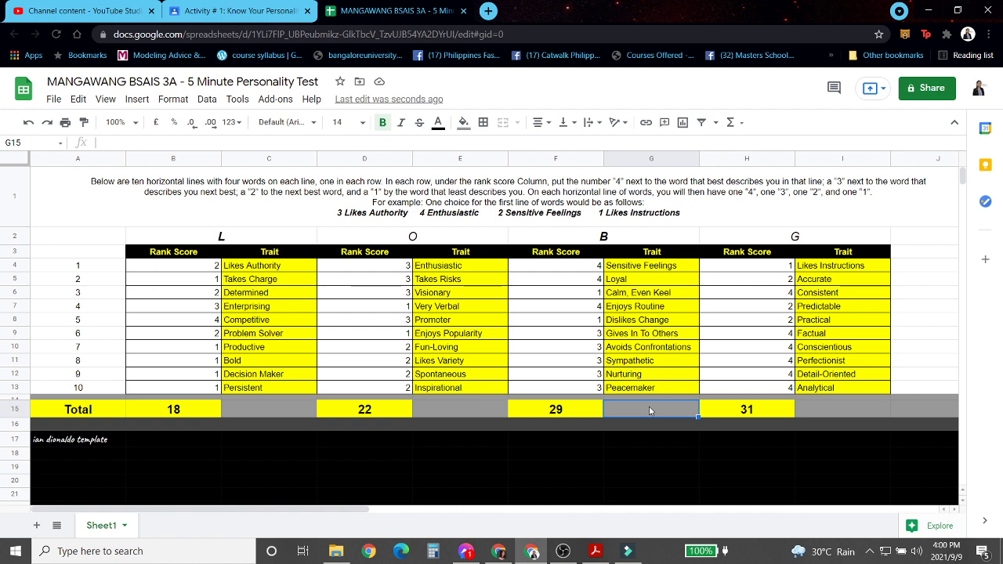
pyautogui.click(506, 409)
pyautogui.click(525, 409)
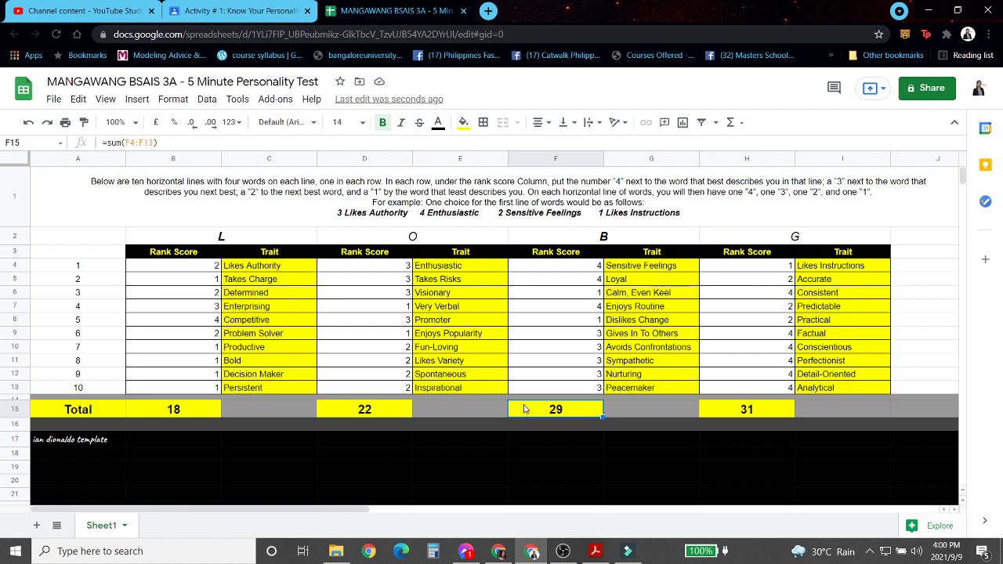
pyautogui.click(748, 411)
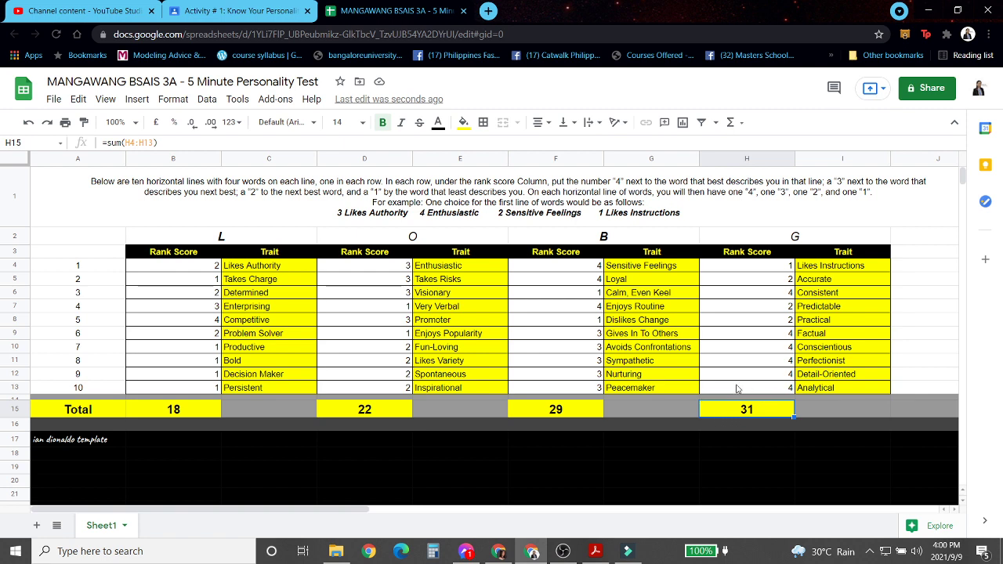
pyautogui.click(797, 241)
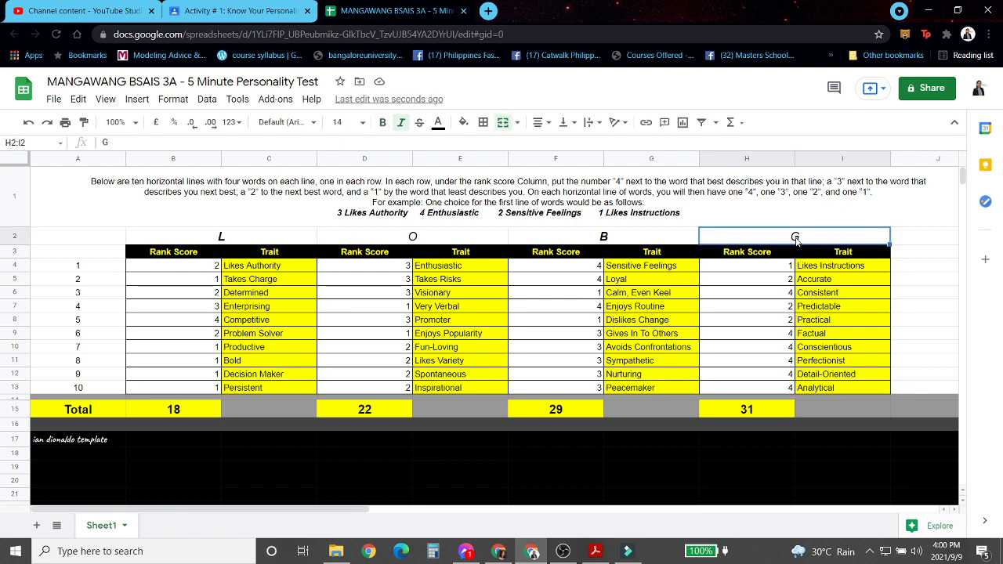